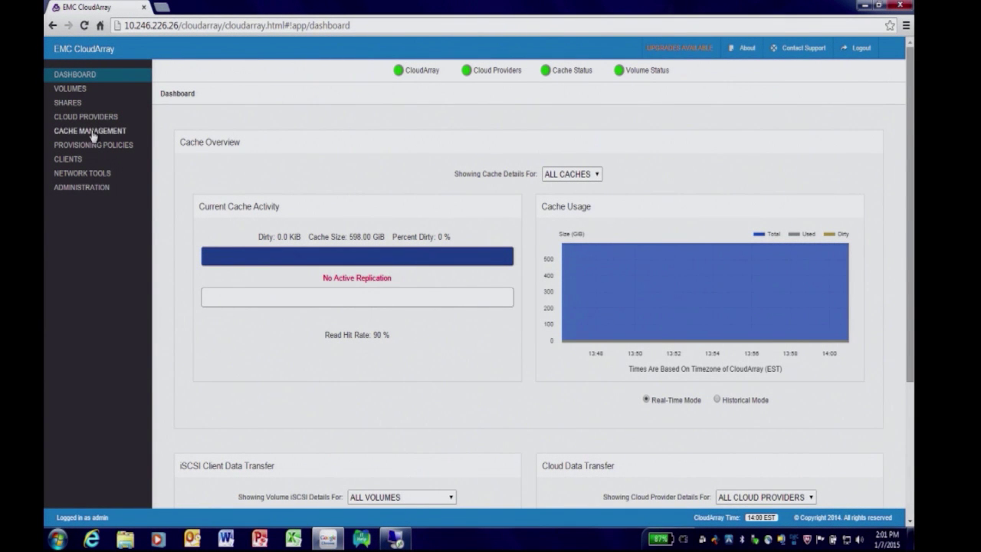
Step: Examine the vendors offered when configuring a new cloud provider
{"action": "left_click", "coordinate": [89, 121]}
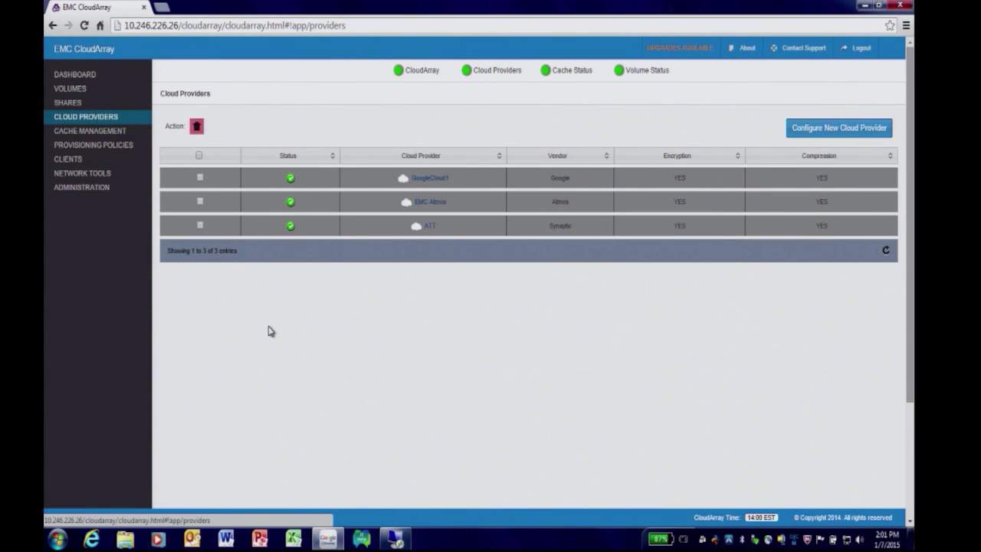
{"action": "left_click", "coordinate": [847, 132]}
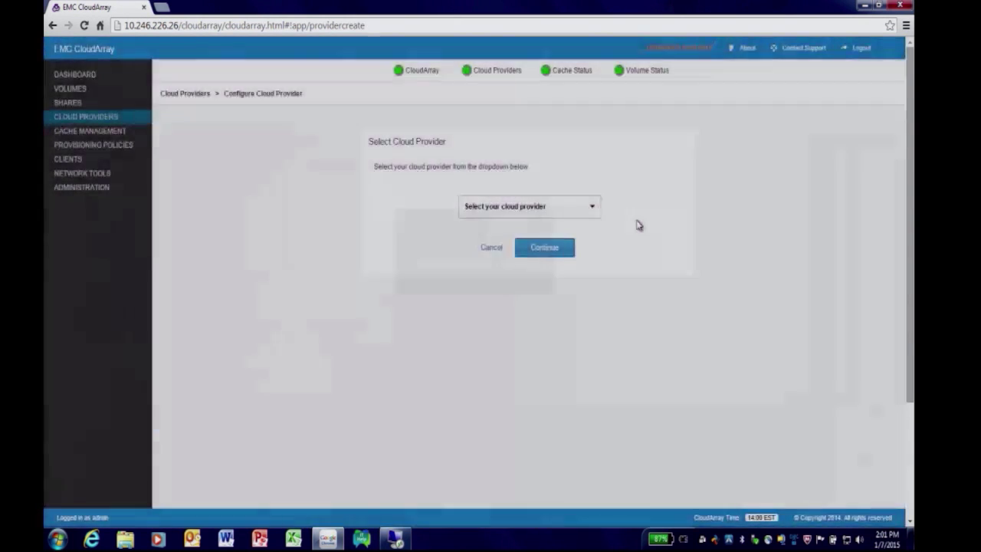
{"action": "left_click", "coordinate": [590, 208]}
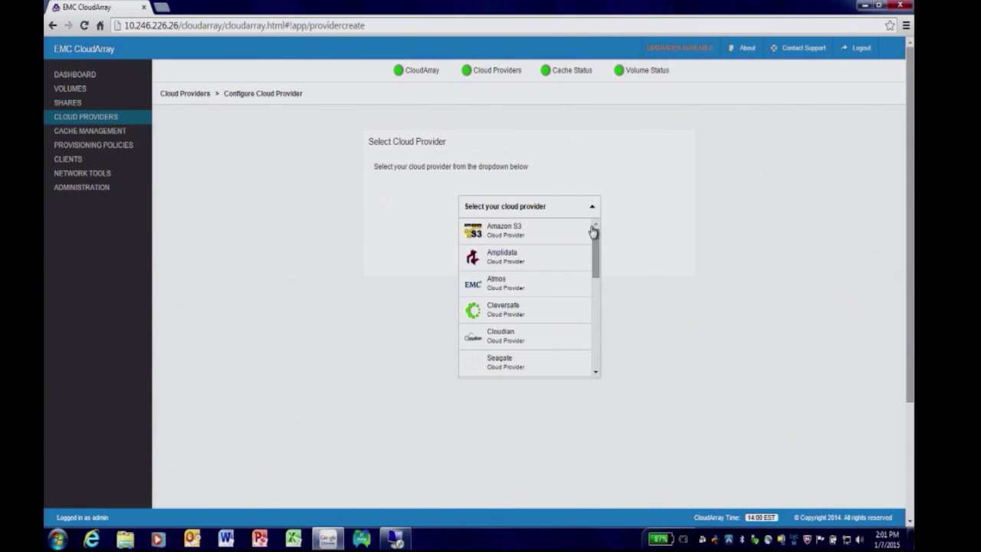
{"action": "left_click_drag", "start_coordinate": [593, 232], "coordinate": [596, 277]}
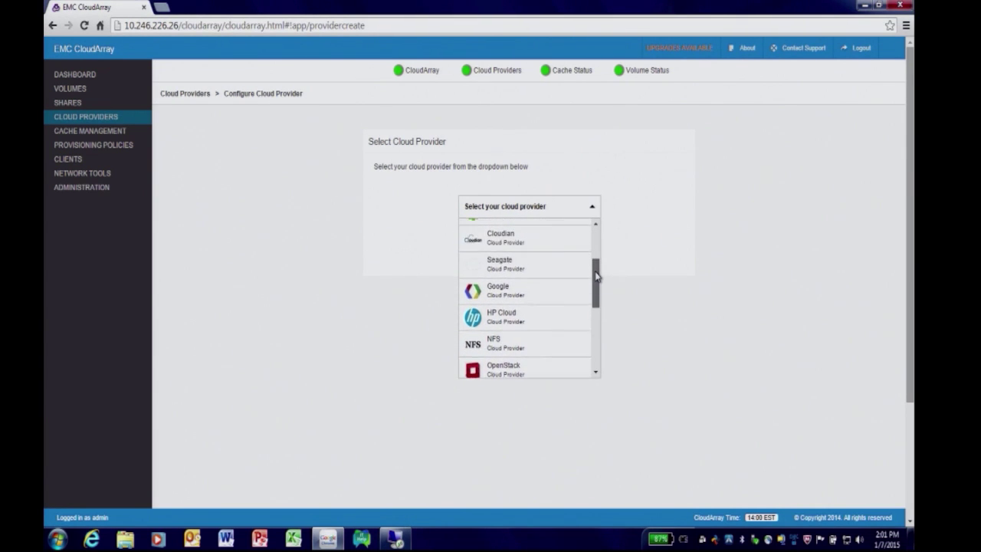
{"action": "left_click", "coordinate": [657, 328]}
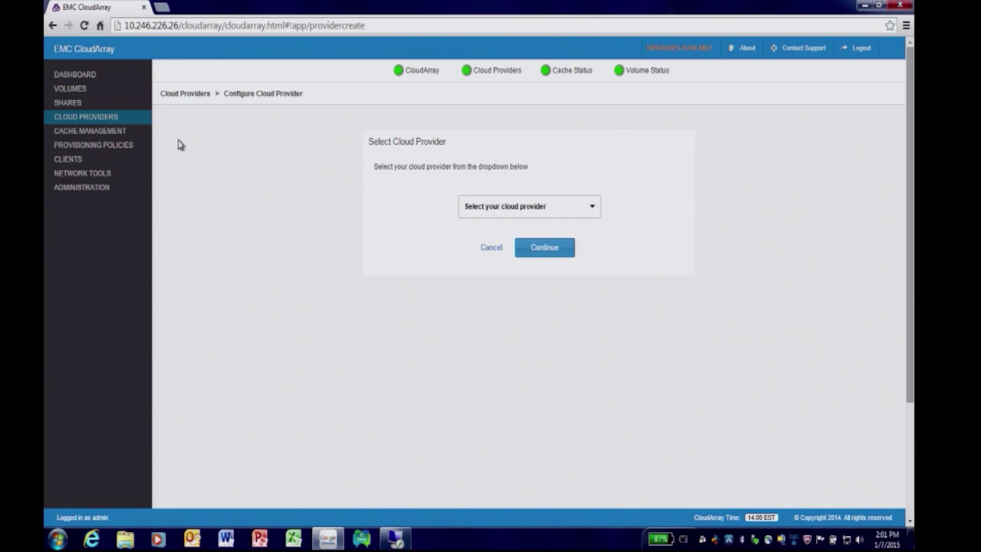
Step: Review the configured cloud providers, the caches and the provisioning policies
{"action": "left_click", "coordinate": [77, 121]}
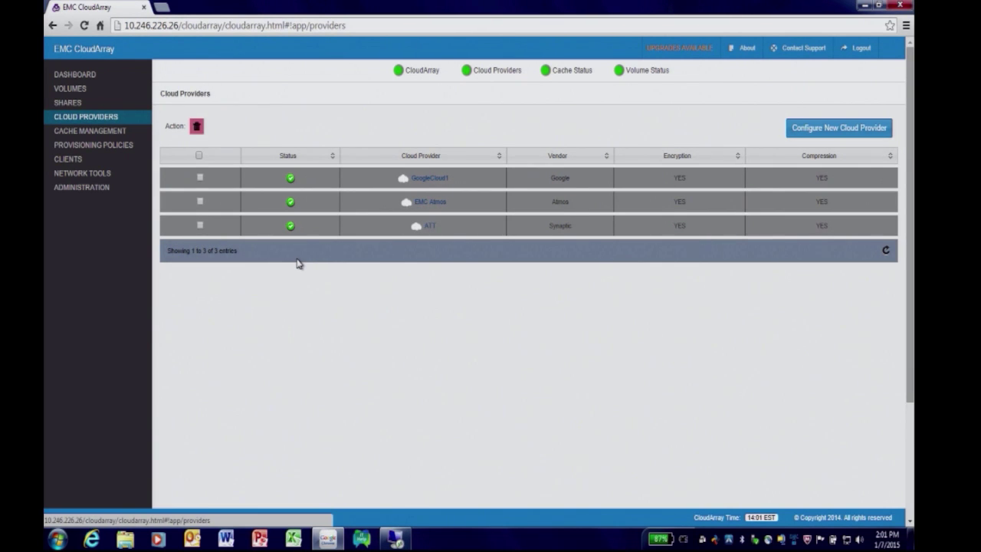
{"action": "left_click", "coordinate": [84, 131]}
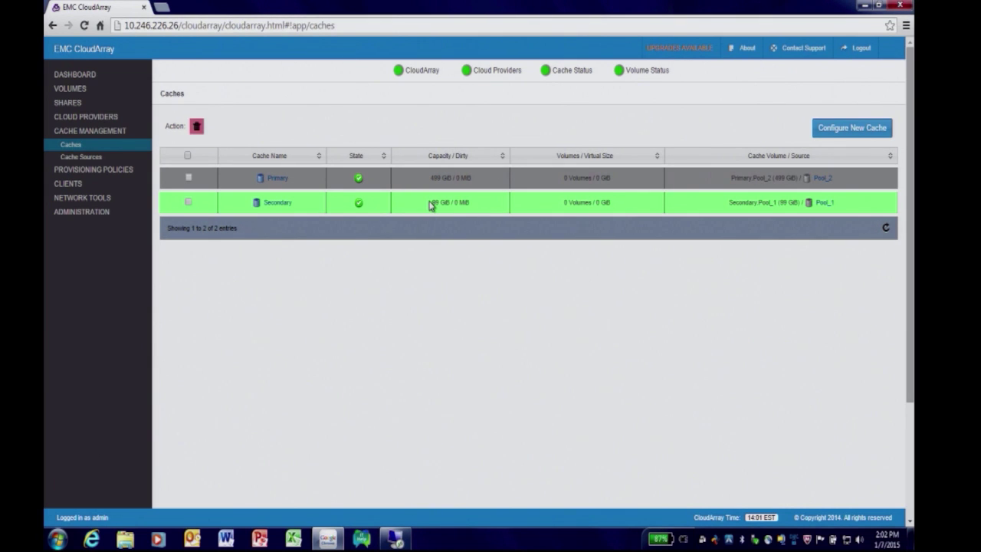
{"action": "left_click", "coordinate": [88, 170]}
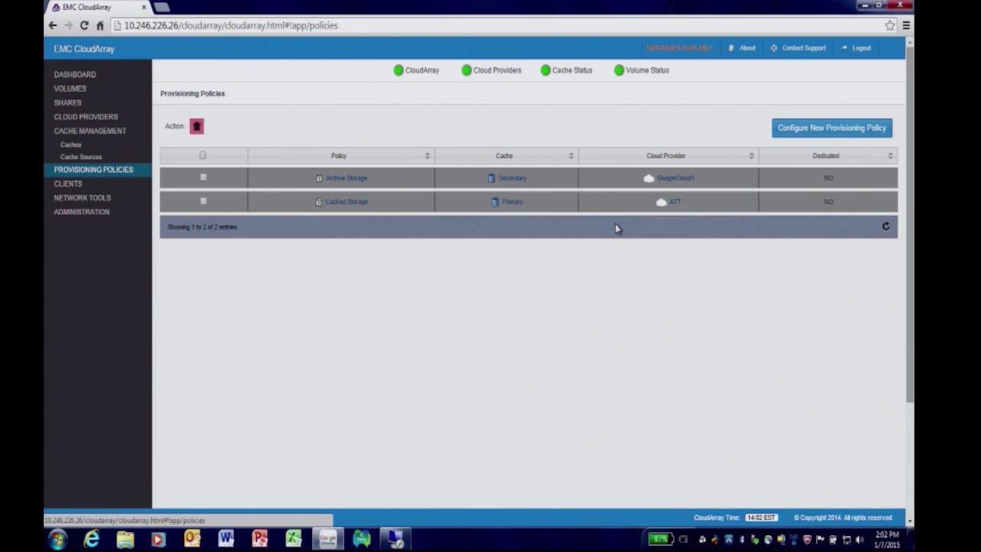
Step: Start a new CIFS share named blue1 with a capacity of 5 TiB
{"action": "left_click", "coordinate": [69, 104]}
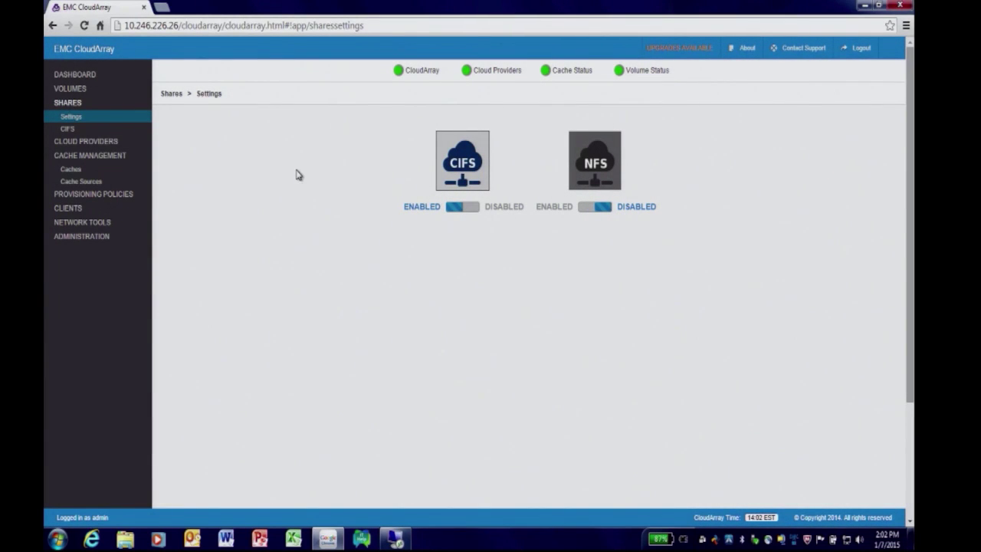
{"action": "left_click", "coordinate": [464, 167]}
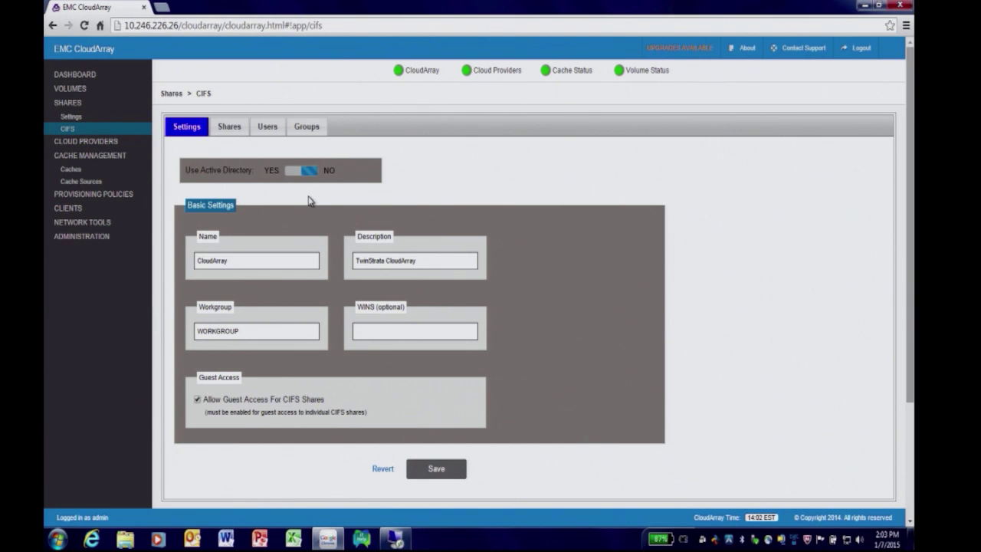
{"action": "left_click", "coordinate": [229, 128]}
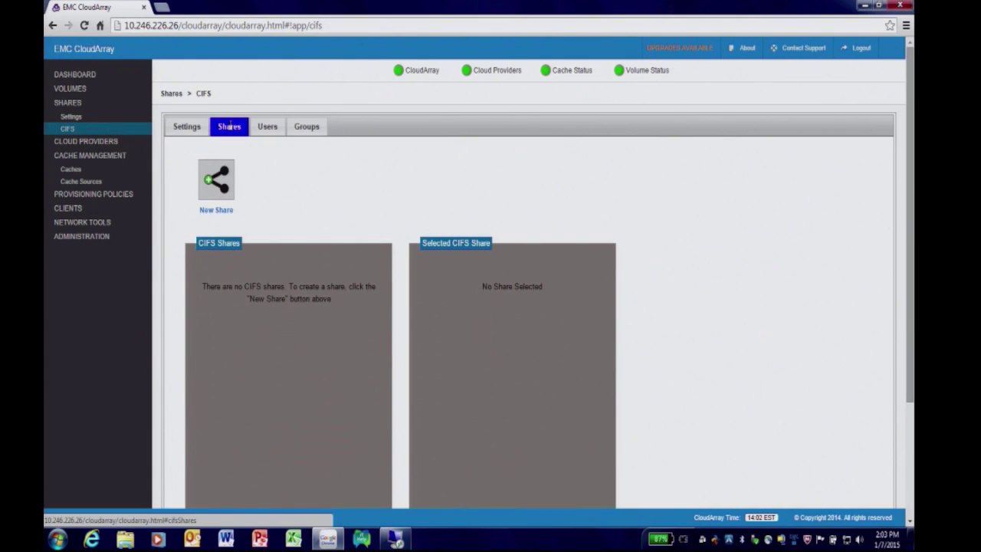
{"action": "left_click", "coordinate": [218, 190]}
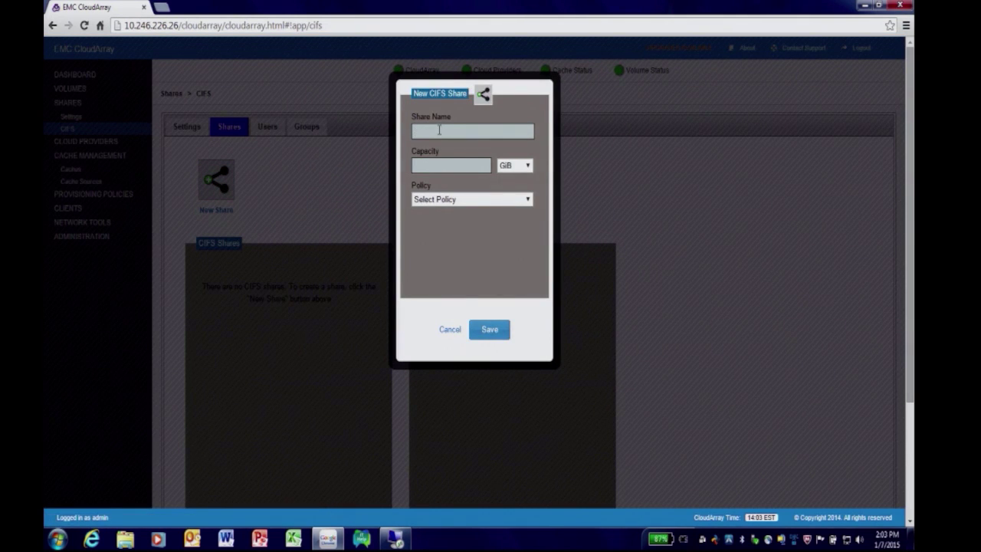
{"action": "type", "text": "blue1"}
{"action": "left_click", "coordinate": [446, 166]}
{"action": "type", "text": "5"}
{"action": "left_click", "coordinate": [523, 165]}
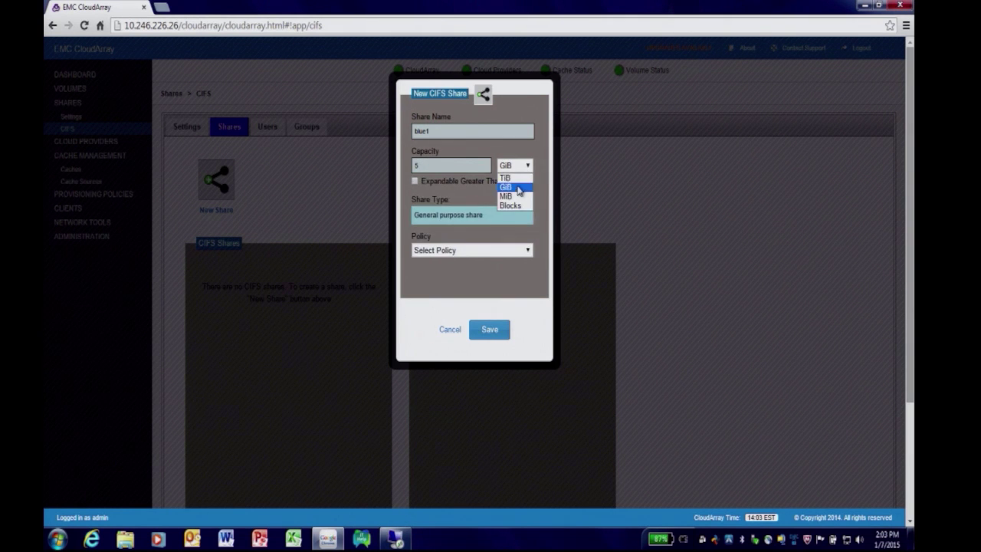
{"action": "left_click", "coordinate": [520, 178]}
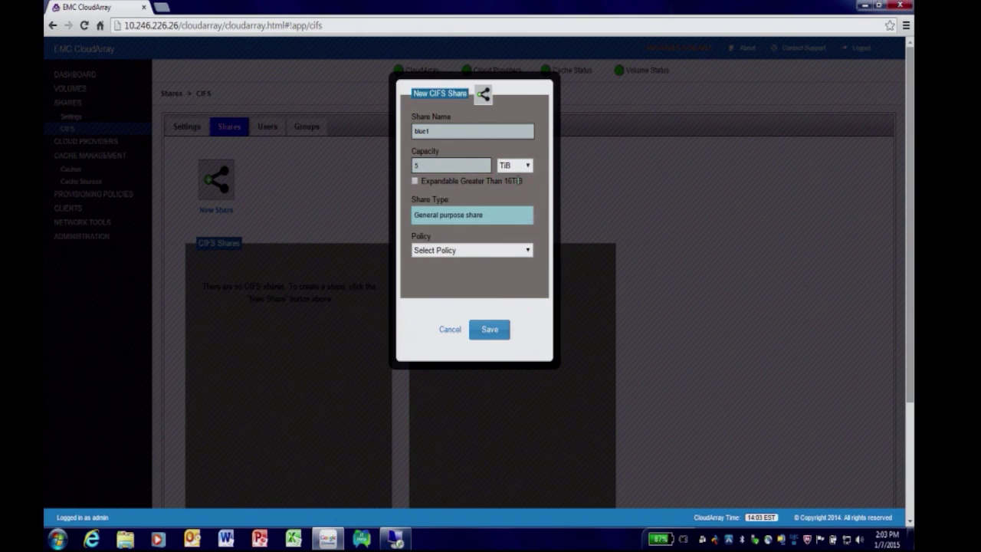
Step: Assign the Cached Storage policy to the new CIFS share and save it
{"action": "left_click", "coordinate": [488, 255]}
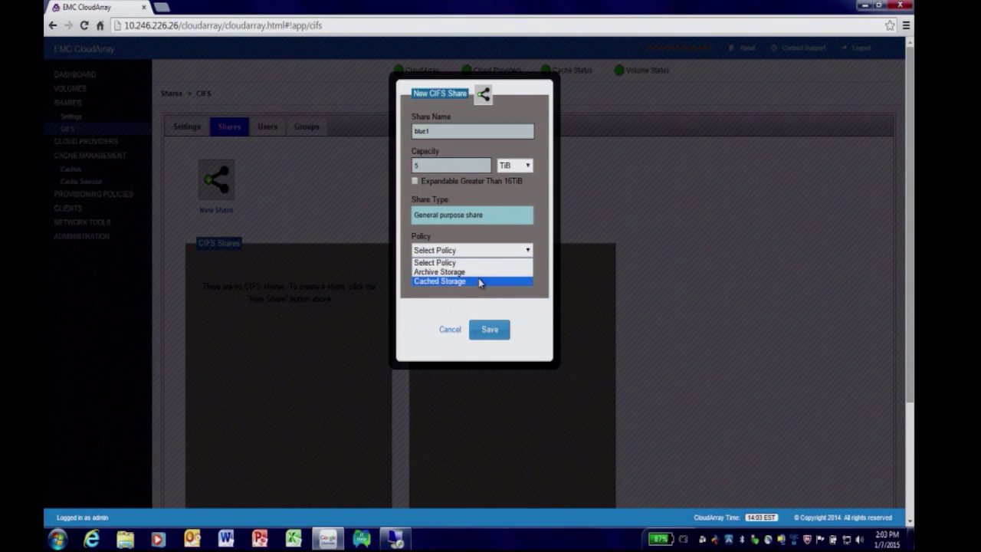
{"action": "left_click", "coordinate": [478, 281]}
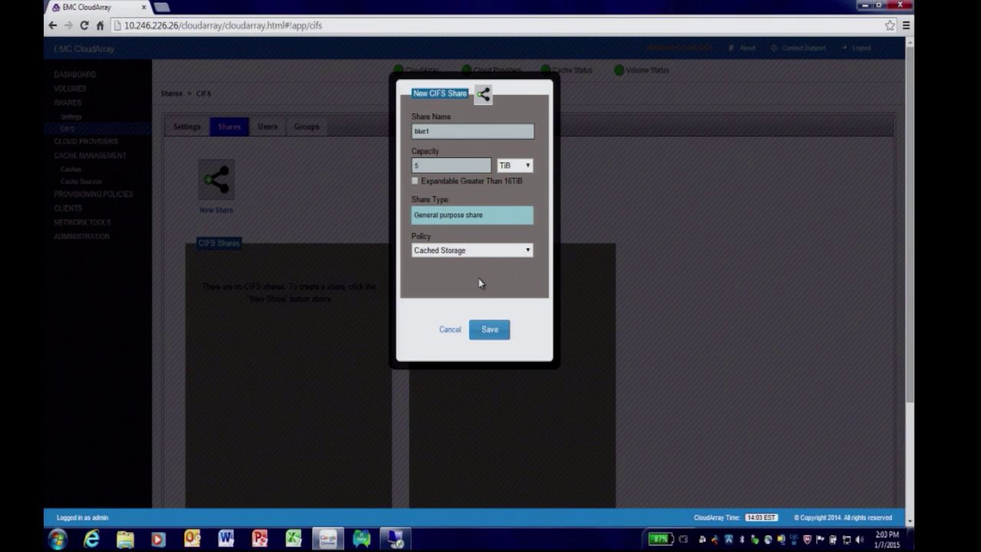
{"action": "left_click", "coordinate": [487, 329]}
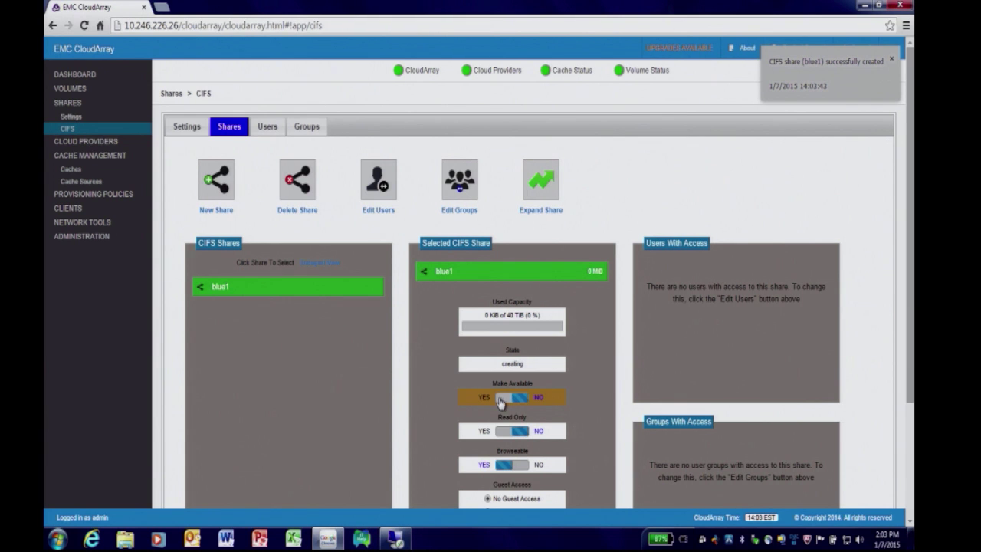
Step: Make the blue1 share available with read-write guest access, and dismiss the notifications
{"action": "left_click", "coordinate": [500, 402]}
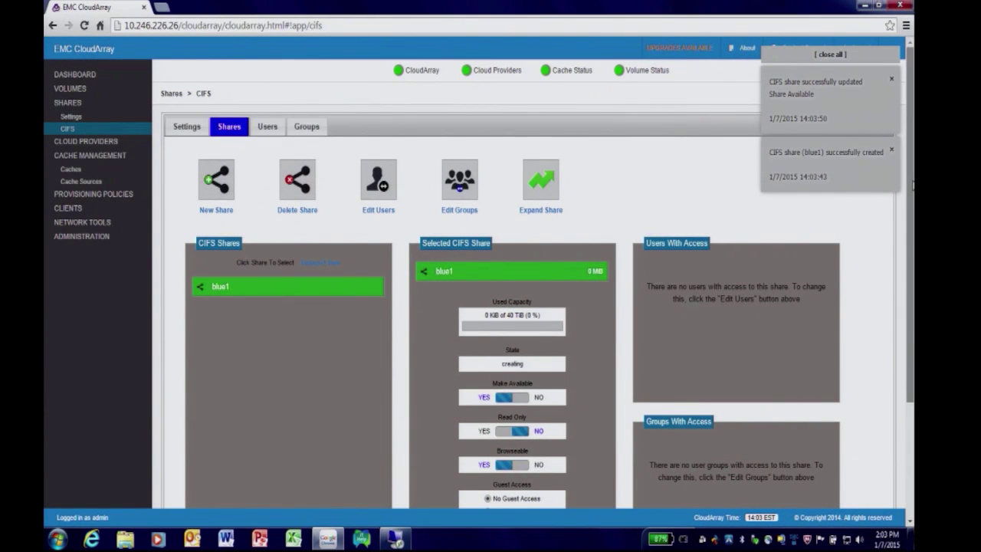
{"action": "scroll", "coordinate": [910, 222], "scroll_direction": "down", "scroll_amount": 1}
{"action": "scroll", "coordinate": [909, 229], "scroll_direction": "down", "scroll_amount": 2}
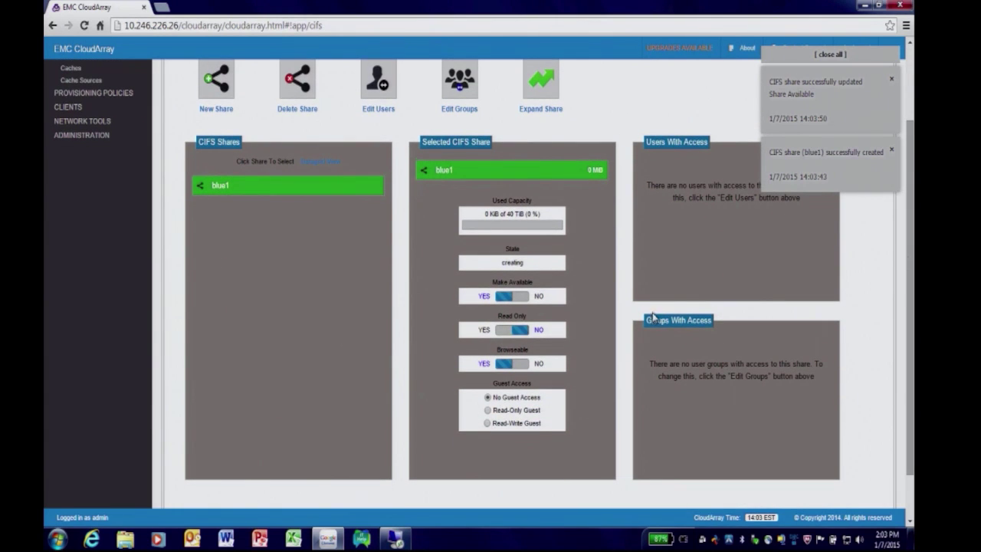
{"action": "left_click", "coordinate": [488, 423]}
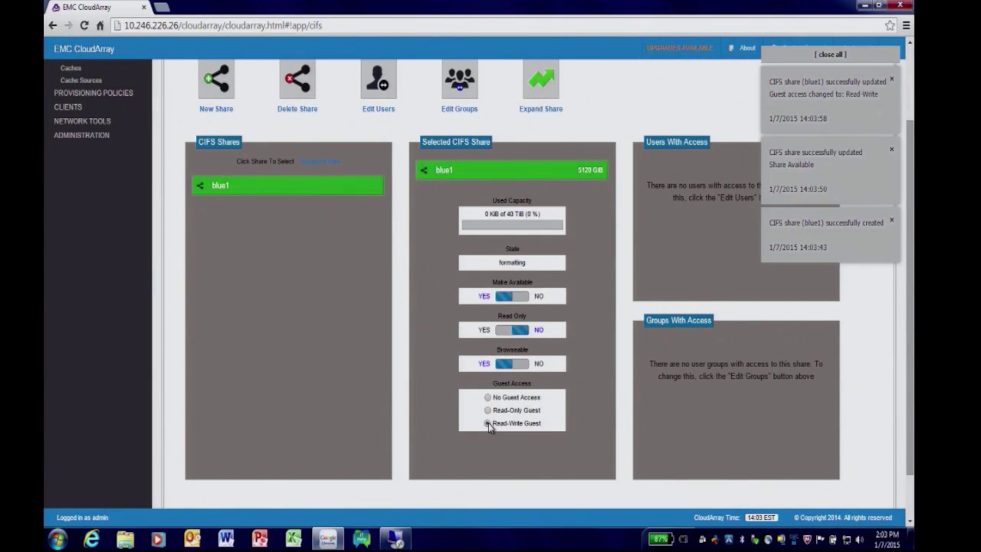
{"action": "left_click", "coordinate": [830, 55]}
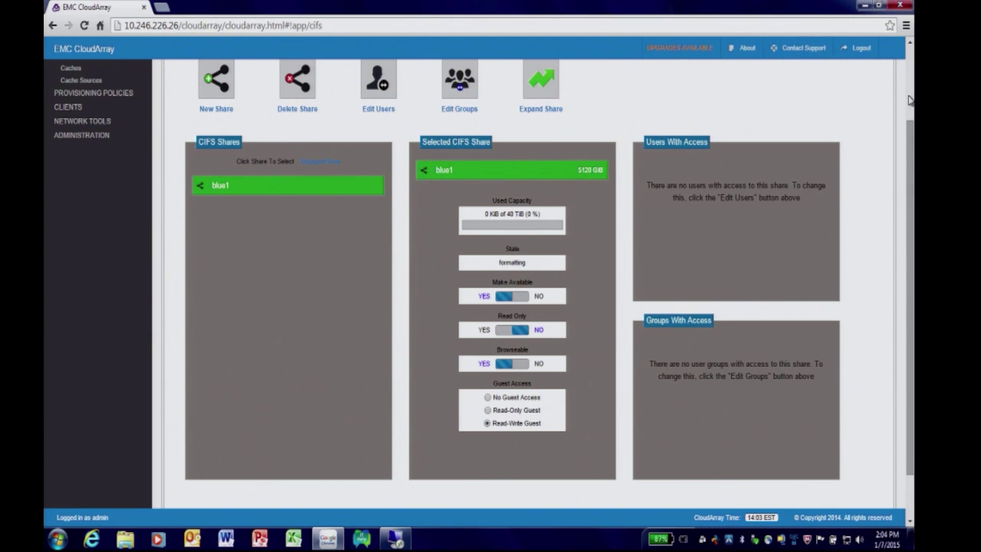
Step: Start a new volume named Blue2 with a capacity of 5 TiB
{"action": "left_click_drag", "start_coordinate": [911, 136], "coordinate": [911, 63]}
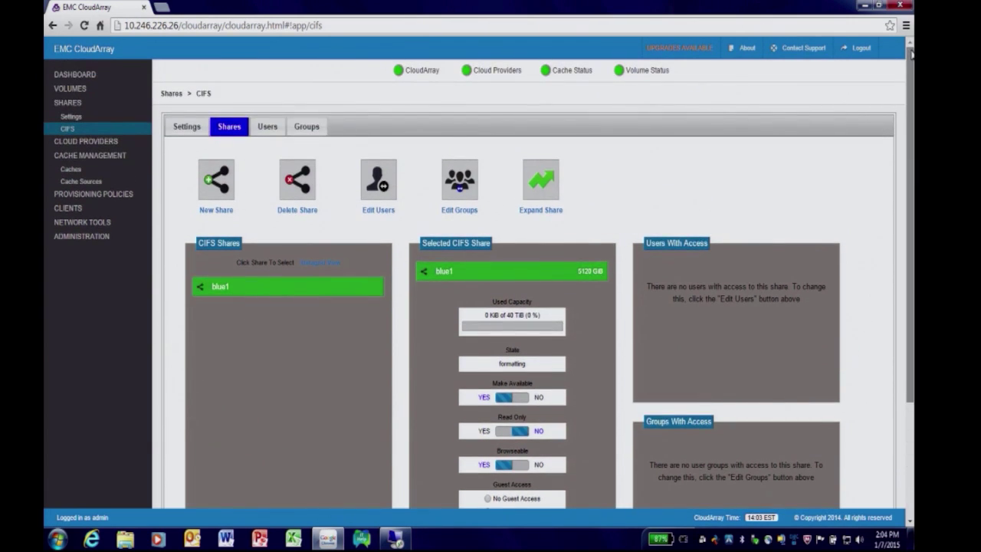
{"action": "left_click", "coordinate": [66, 91]}
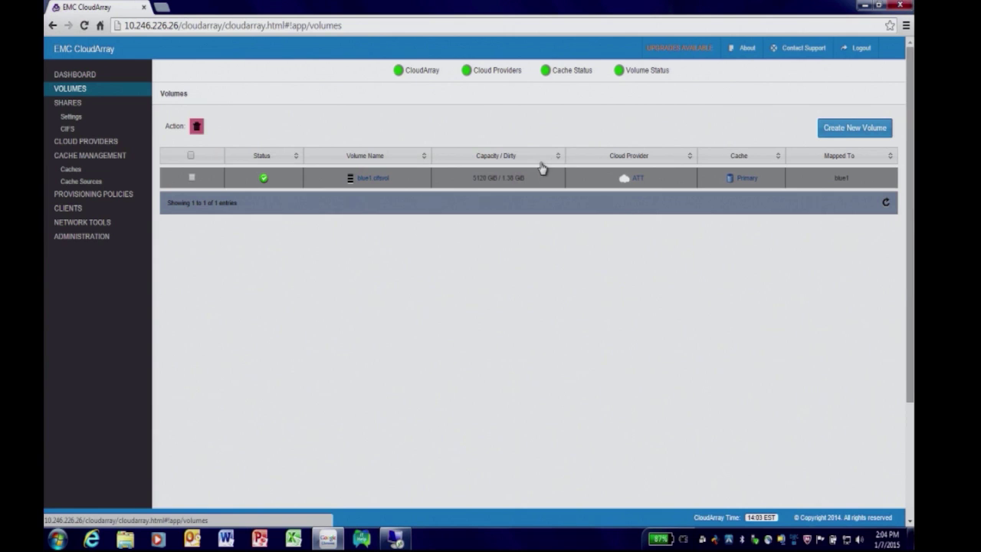
{"action": "left_click", "coordinate": [835, 128]}
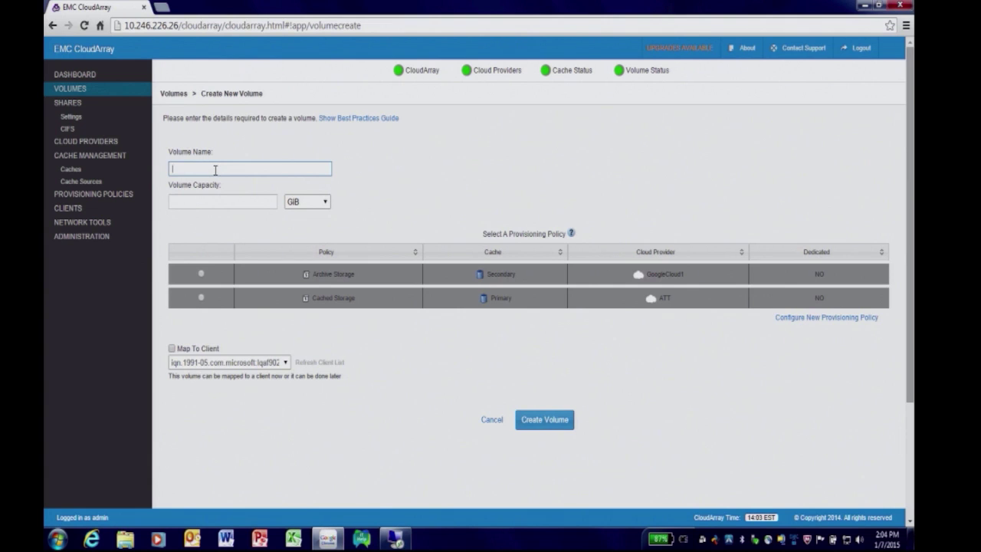
{"action": "type", "text": "tl"}
{"action": "type", "text": "ue2"}
{"action": "left_click", "coordinate": [229, 200]}
{"action": "type", "text": "5"}
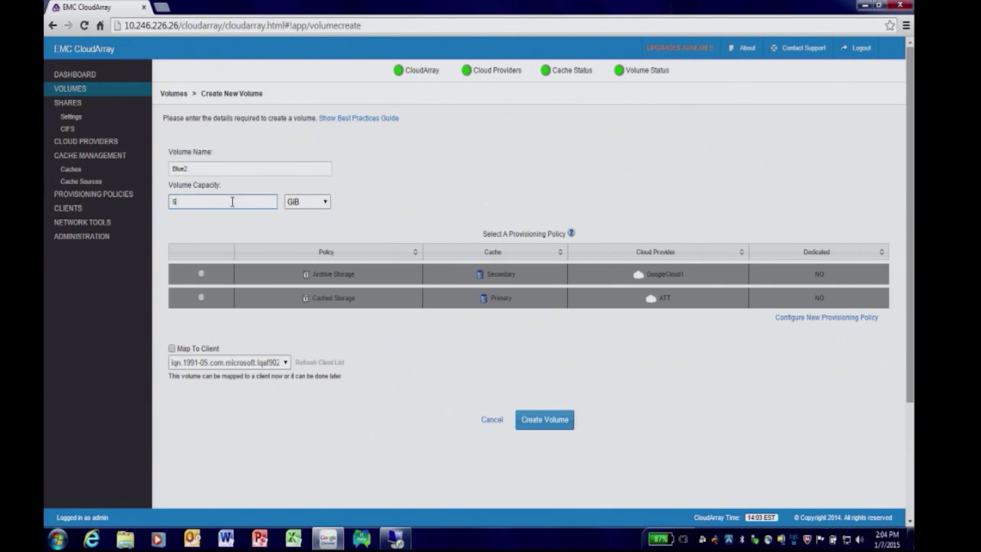
{"action": "left_click", "coordinate": [325, 203]}
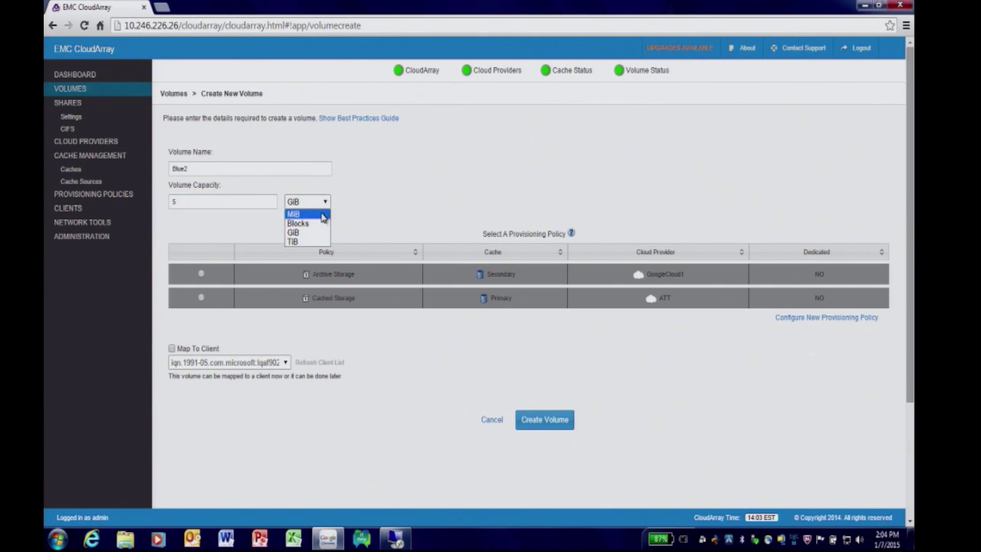
{"action": "left_click", "coordinate": [315, 241]}
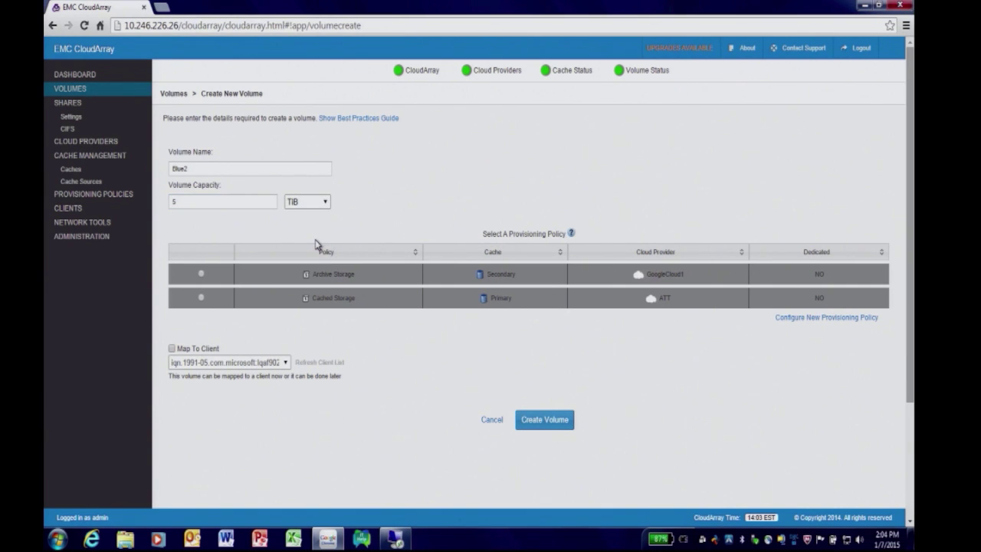
Step: Assign the Archive Storage policy to the new volume, map it to the preselected Microsoft iSCSI client, and create it
{"action": "left_click", "coordinate": [201, 274]}
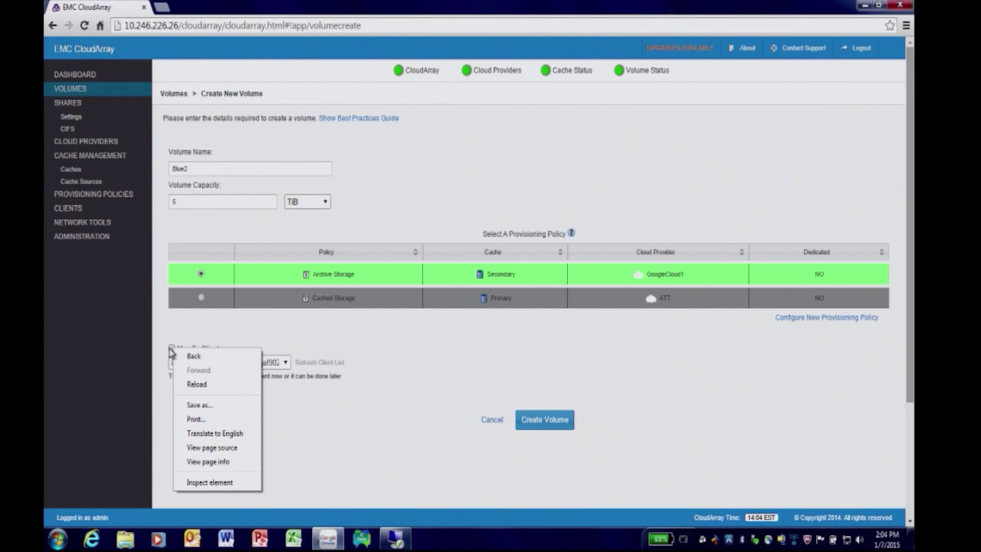
{"action": "left_click", "coordinate": [172, 348]}
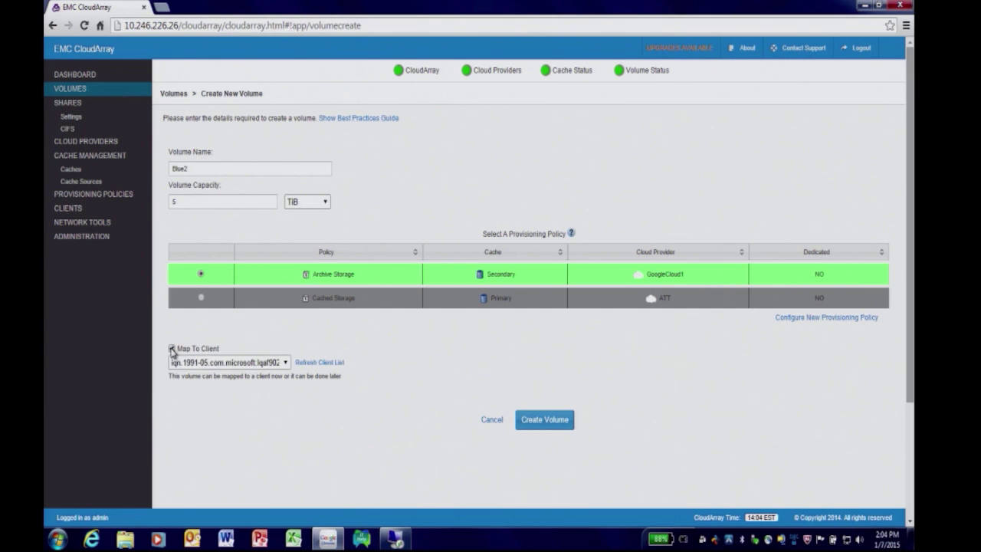
{"action": "left_click", "coordinate": [538, 421]}
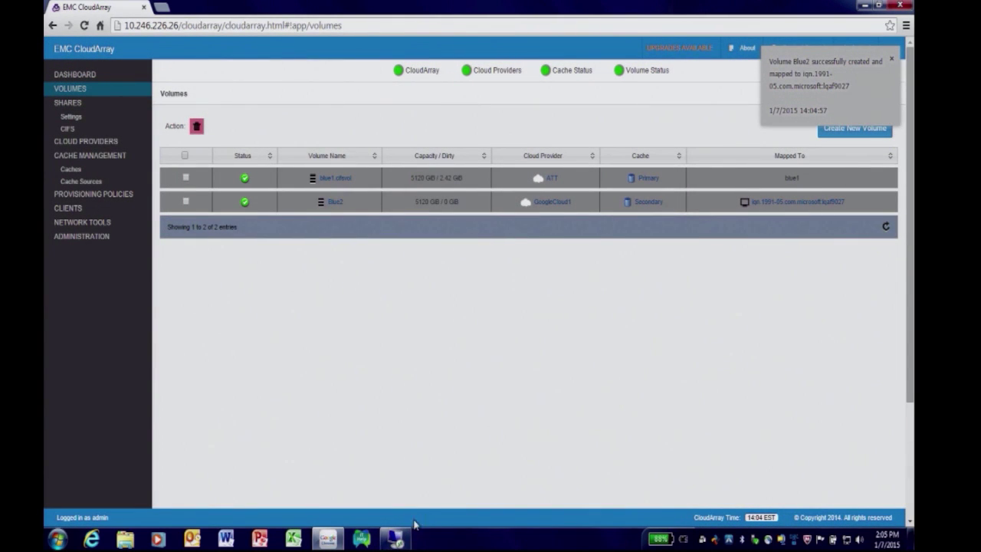
Step: Switch to Server Manager in the Remote Desktop session, rescan the storage and select the new 5 TB disk
{"action": "mouse_move", "coordinate": [397, 541]}
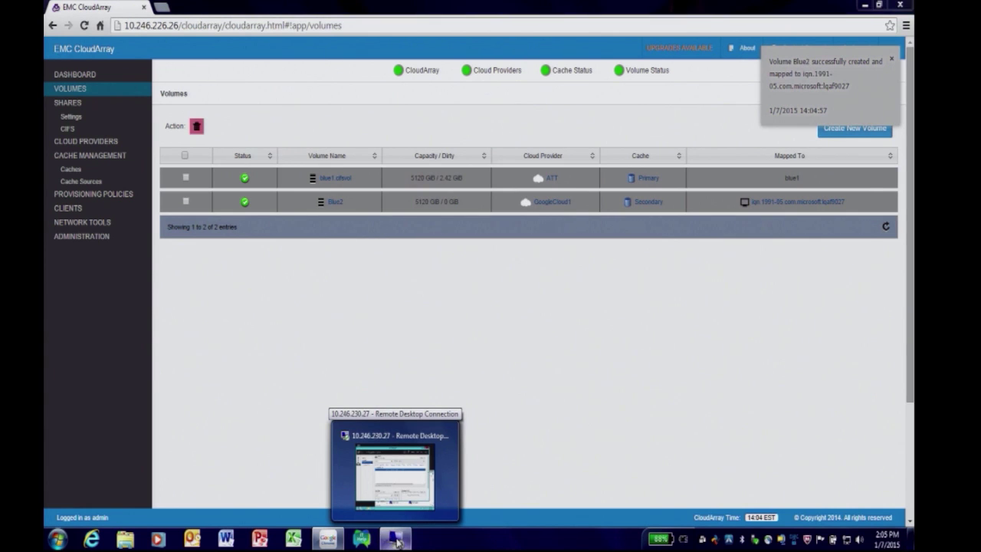
{"action": "left_click", "coordinate": [397, 541]}
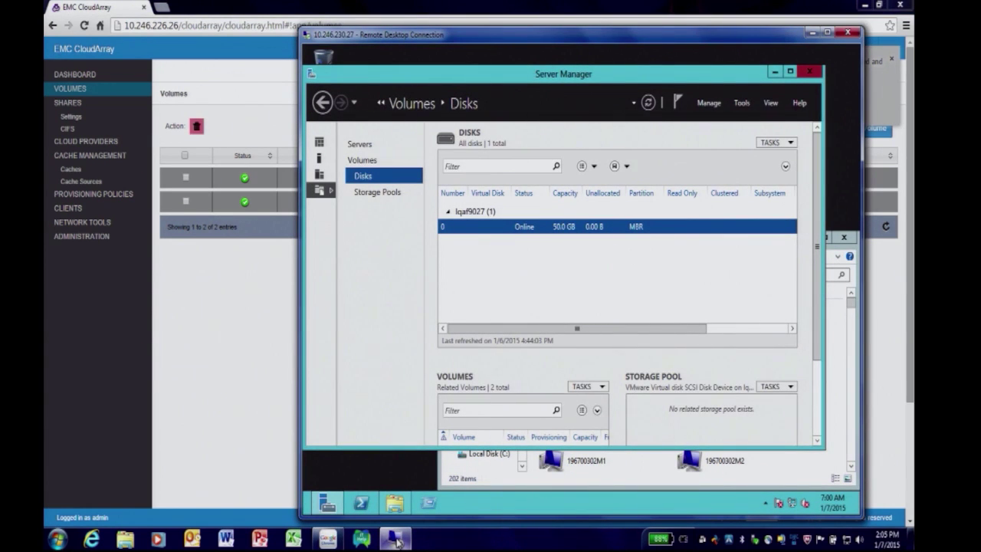
{"action": "left_click", "coordinate": [789, 143]}
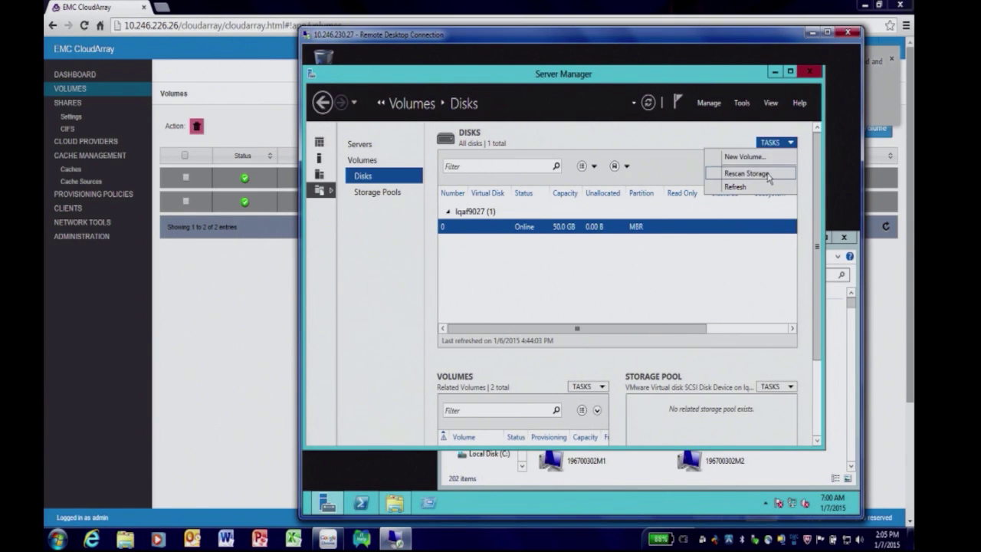
{"action": "left_click", "coordinate": [746, 173]}
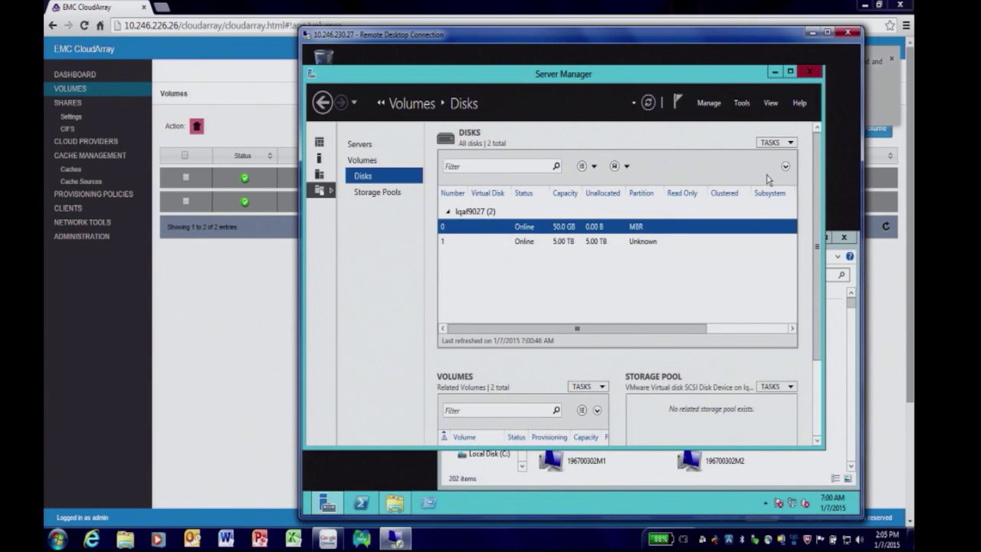
{"action": "left_click", "coordinate": [532, 244]}
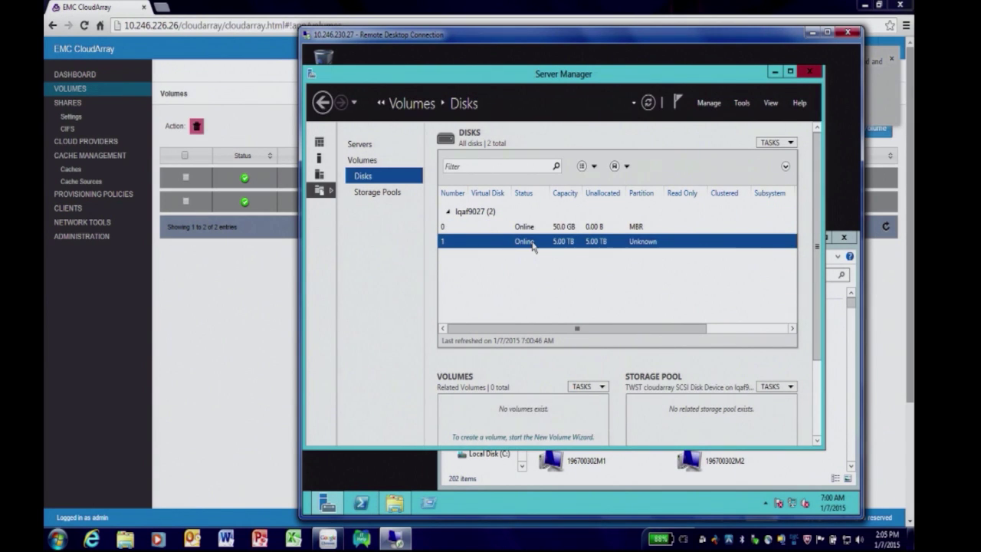
Step: Browse to \\10.246.226.26 in the server's file explorer and open the blue1 share
{"action": "left_click", "coordinate": [841, 397]}
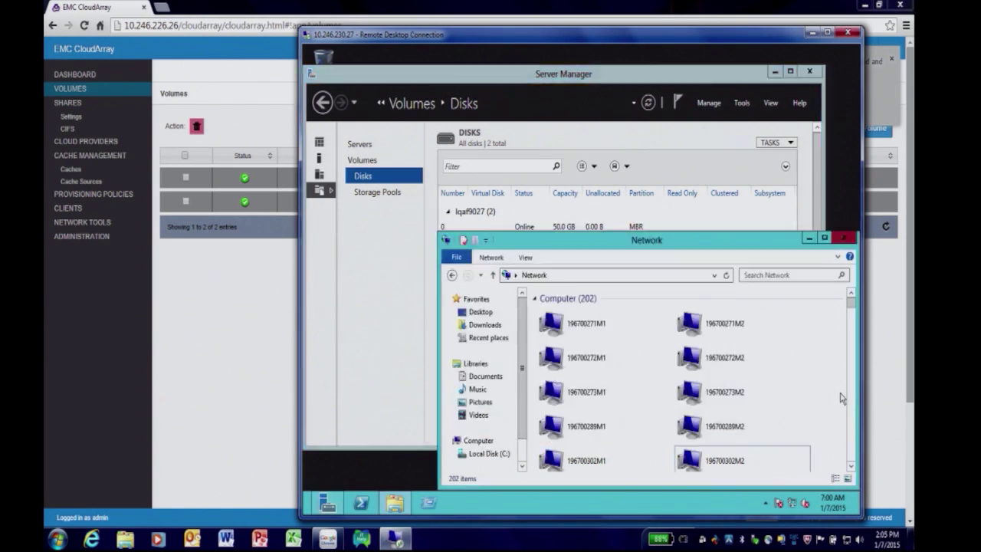
{"action": "left_click", "coordinate": [573, 278]}
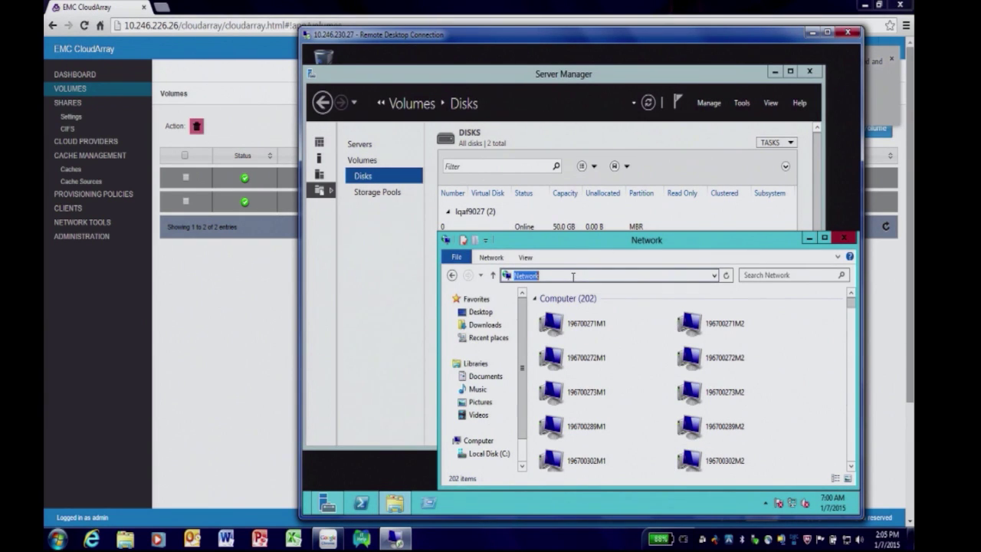
{"action": "type", "text": "\\\\"}
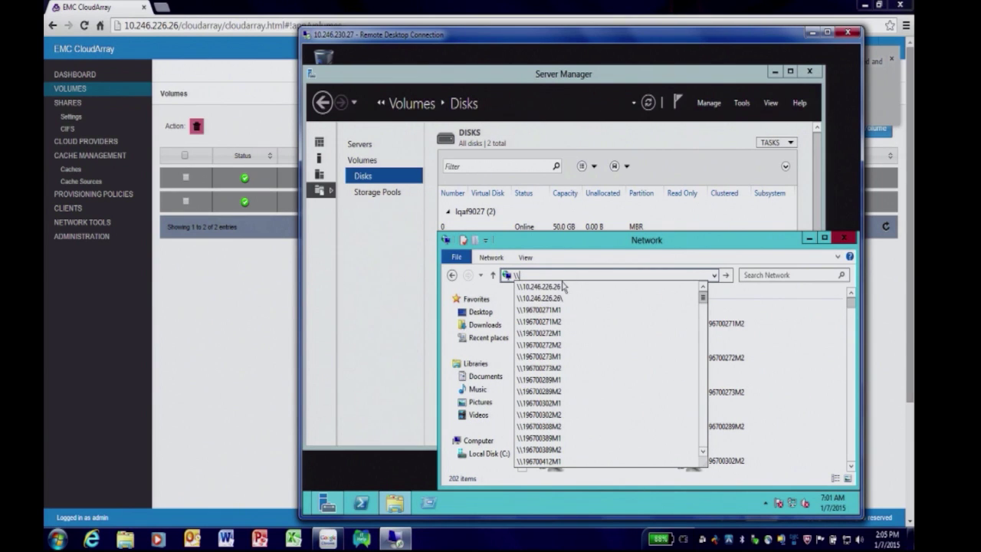
{"action": "left_click", "coordinate": [555, 287]}
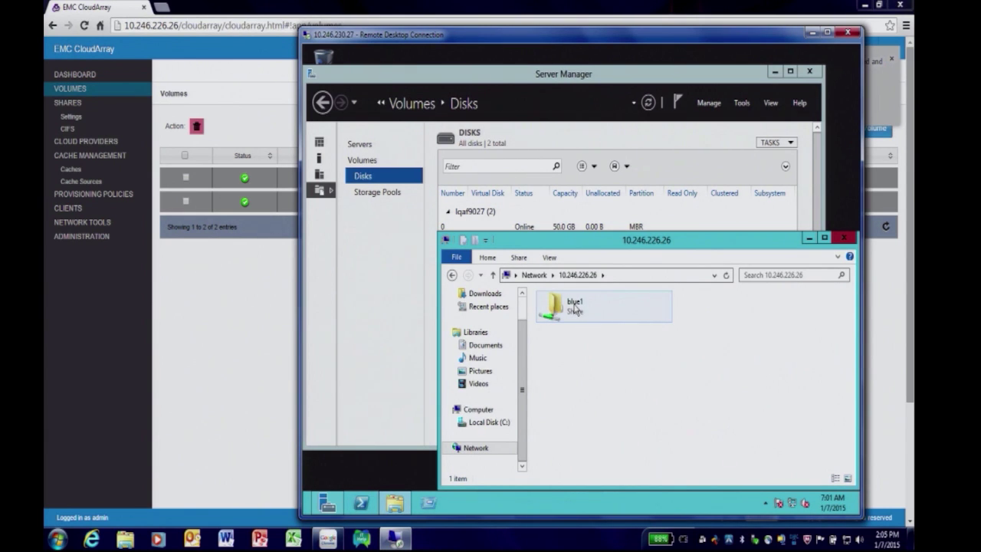
{"action": "double_click", "coordinate": [574, 305]}
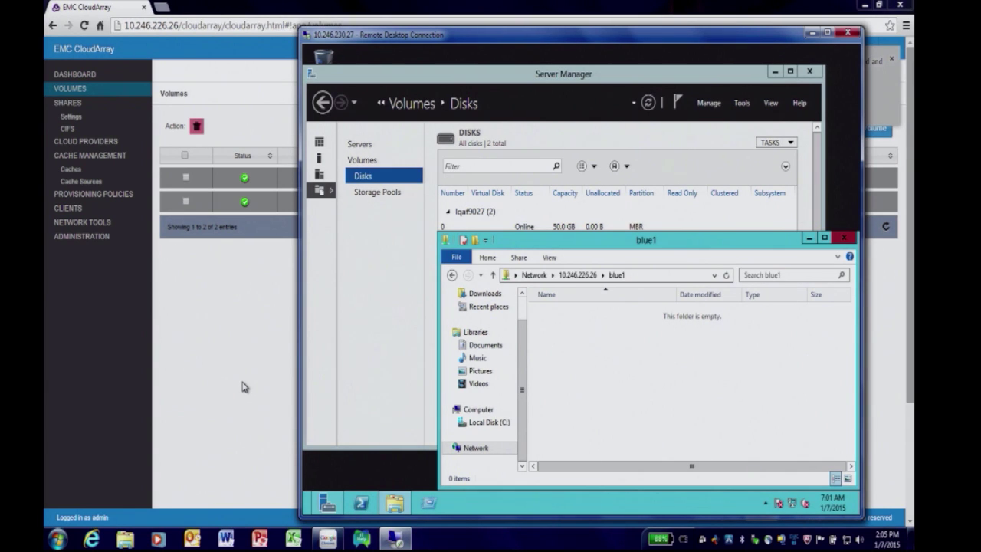
Step: Switch back to EMC CloudArray in the browser and open the details of the Blue2 volume
{"action": "left_click", "coordinate": [242, 386]}
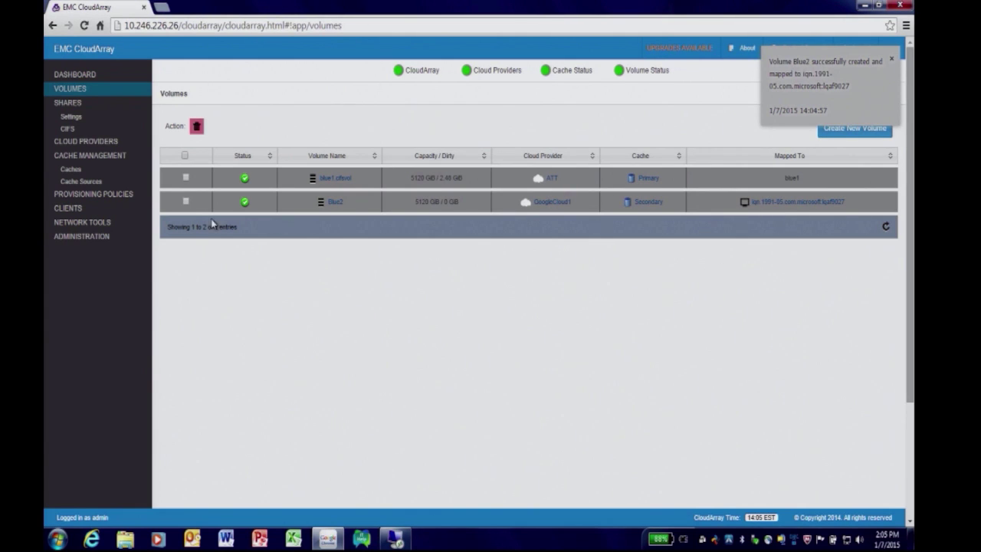
{"action": "left_click", "coordinate": [75, 92]}
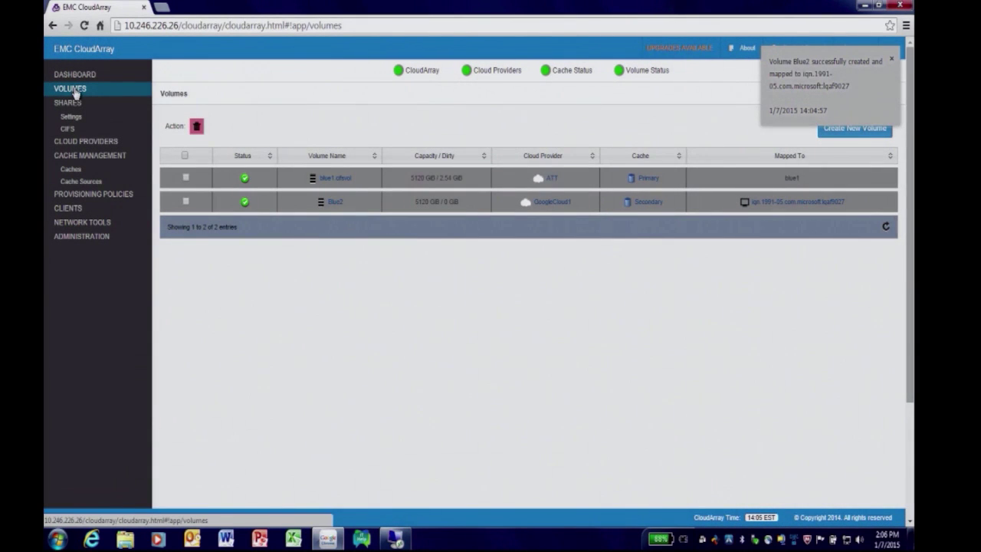
{"action": "left_click", "coordinate": [335, 202]}
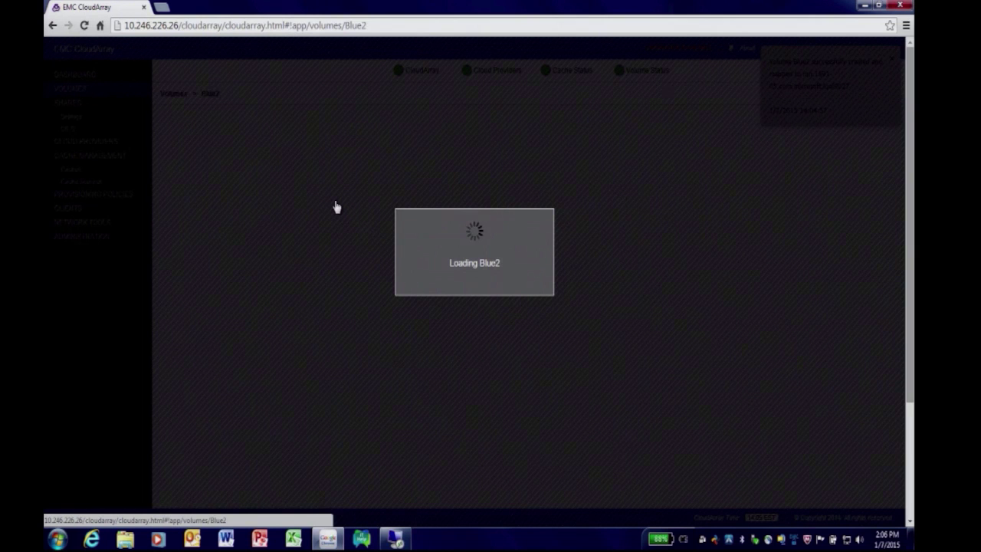
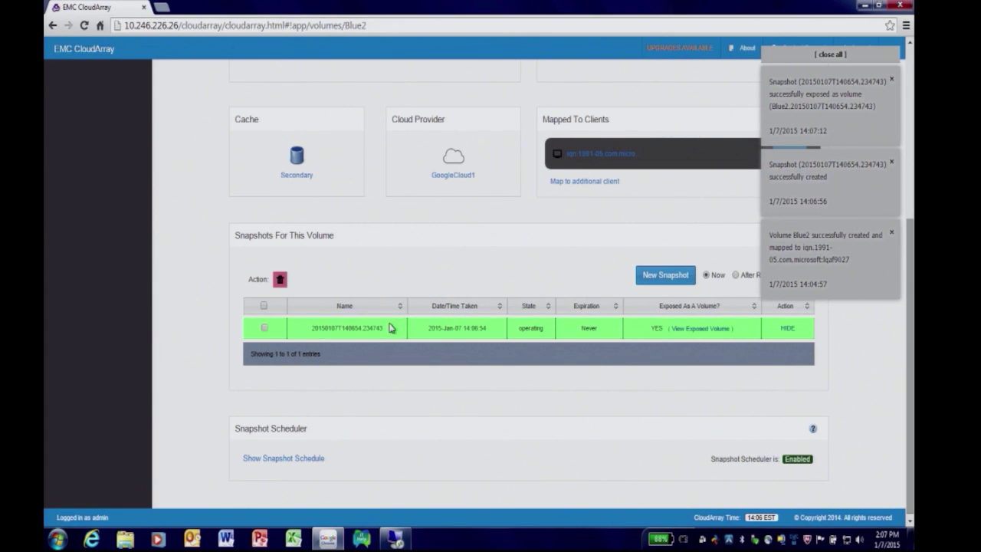
Step: Open the volume exposed from Blue2's snapshot and map it to the preselected Microsoft iSCSI client
{"action": "left_click", "coordinate": [681, 330]}
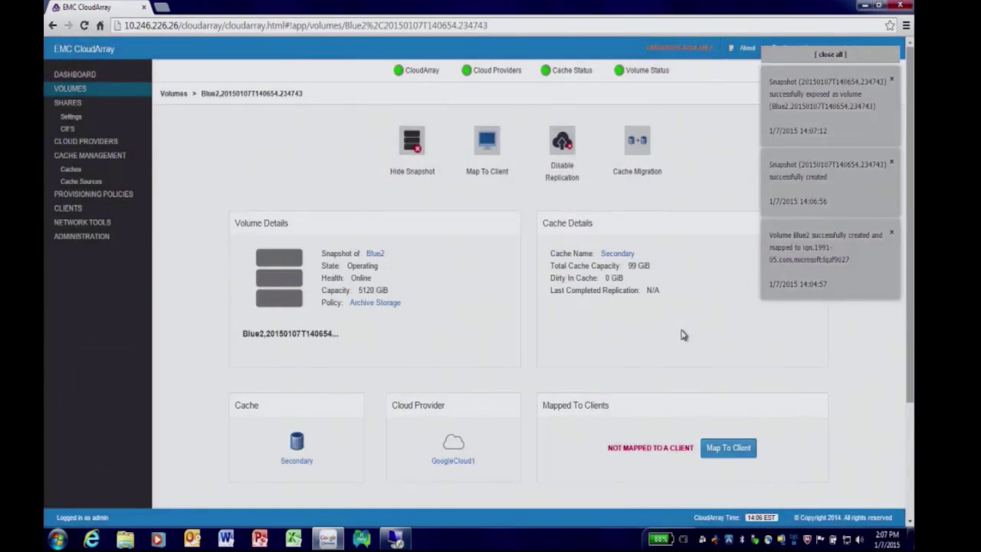
{"action": "left_click", "coordinate": [721, 452]}
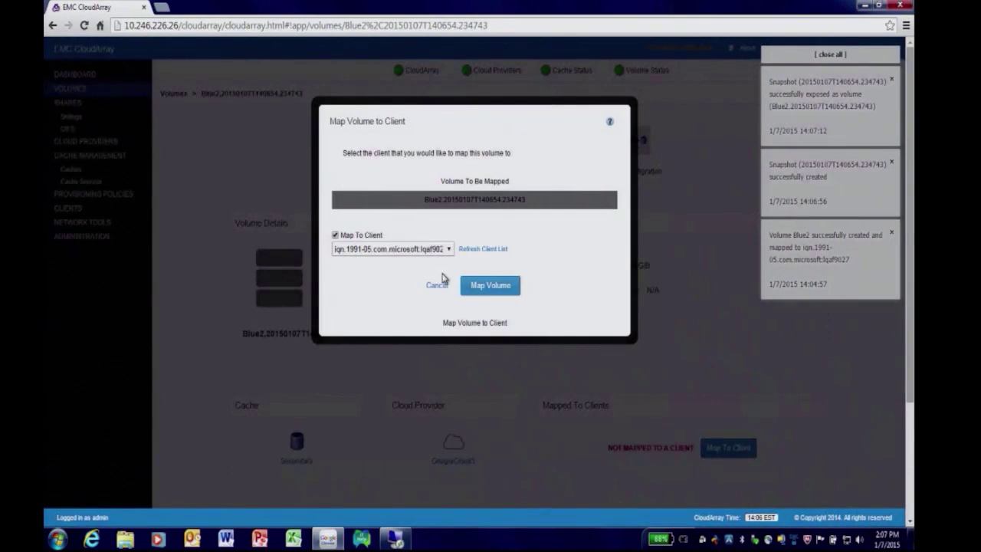
{"action": "left_click", "coordinate": [474, 287]}
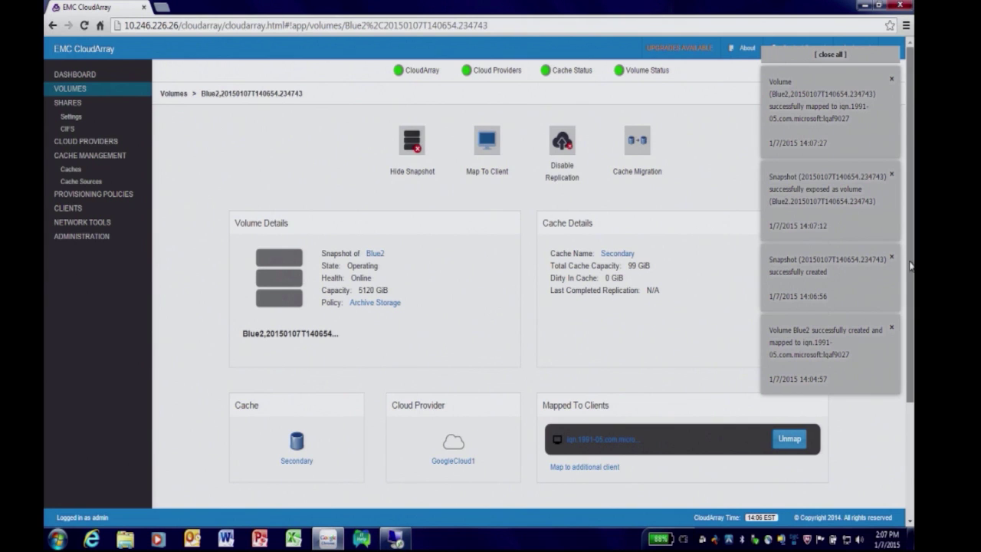
{"action": "left_click_drag", "start_coordinate": [911, 268], "coordinate": [904, 368]}
{"action": "scroll", "coordinate": [904, 368], "scroll_direction": "up", "scroll_amount": 3}
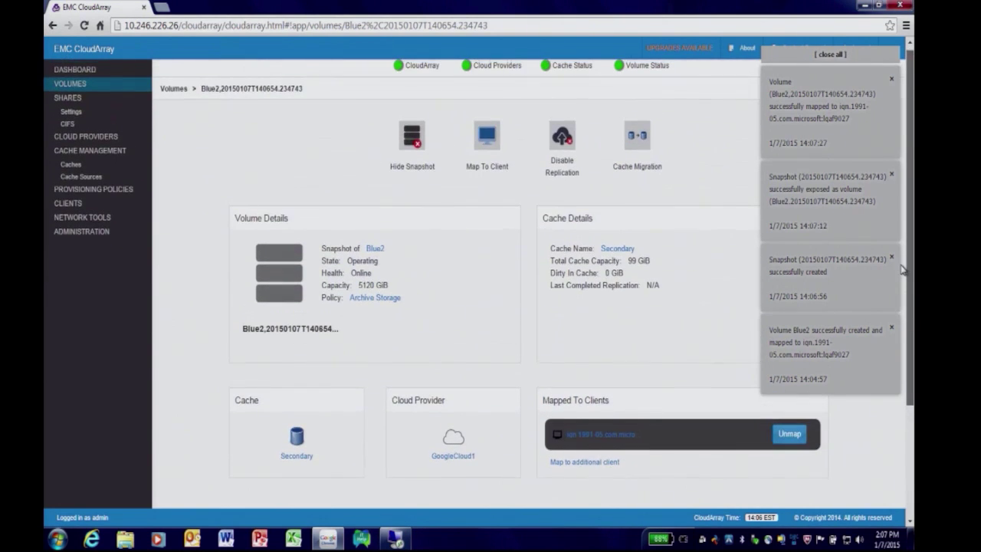
Step: Show Blue2's snapshot schedule and examine the settings for a scheduled snapshot on Monday, January 5 at 06:30, leaving them unsaved
{"action": "left_click", "coordinate": [66, 89]}
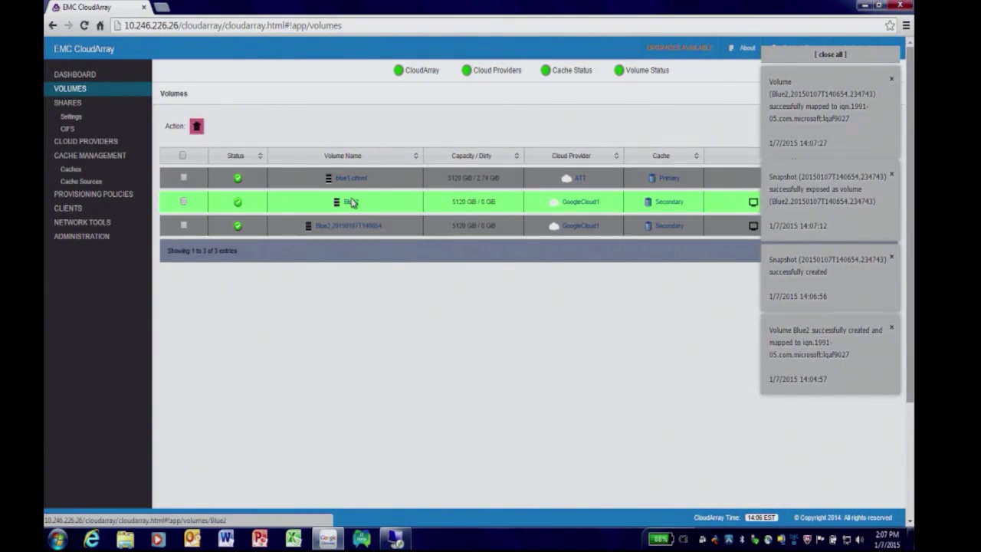
{"action": "left_click", "coordinate": [351, 203]}
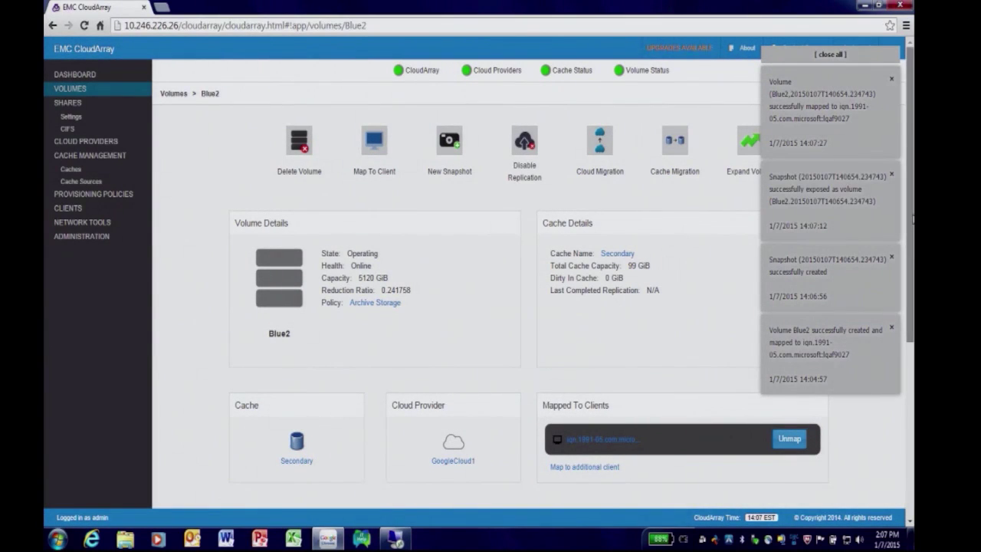
{"action": "left_click_drag", "start_coordinate": [912, 217], "coordinate": [894, 371]}
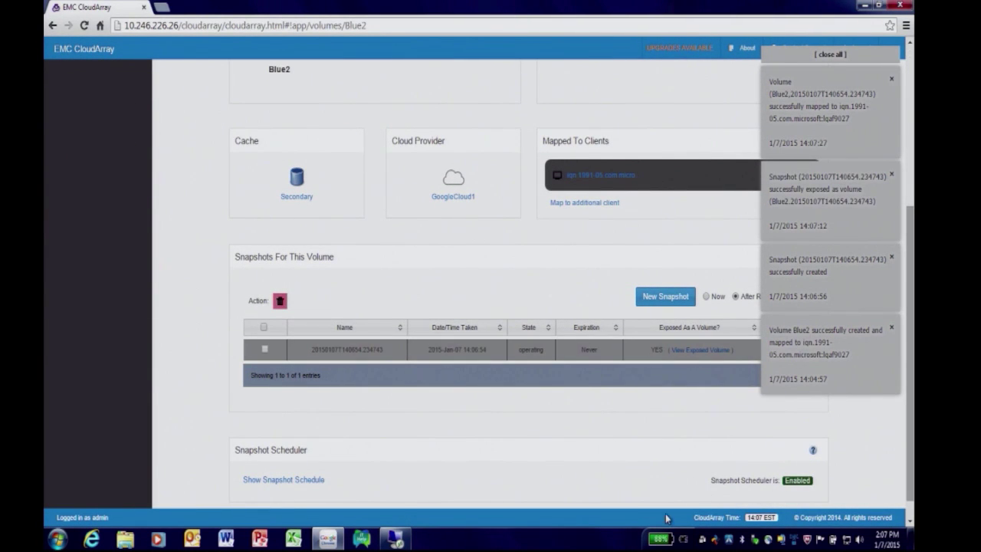
{"action": "left_click", "coordinate": [274, 483]}
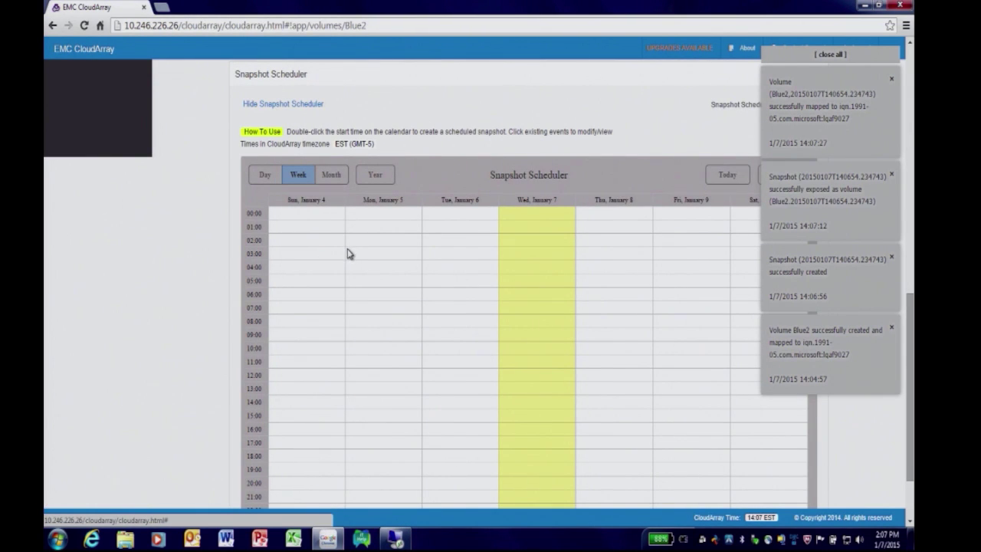
{"action": "double_click", "coordinate": [364, 298]}
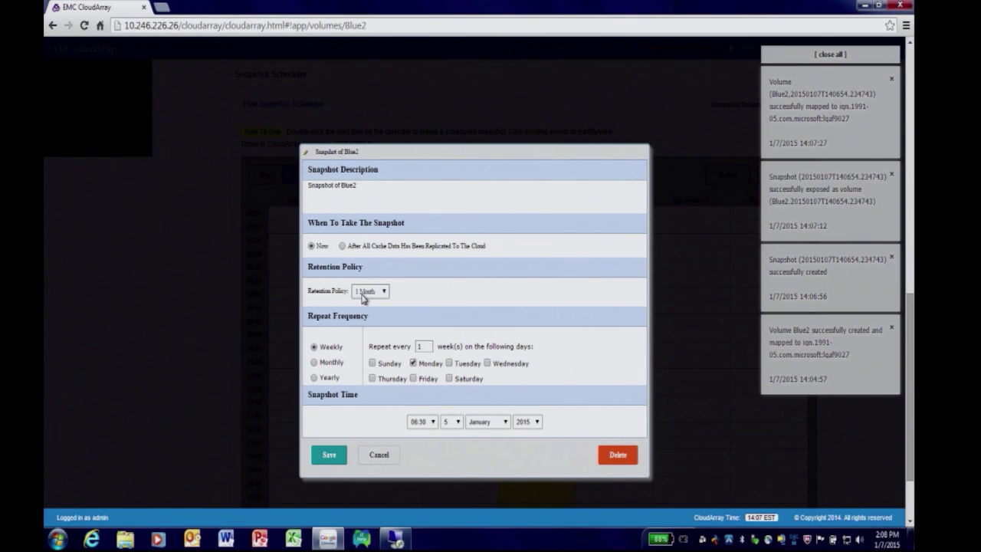
{"action": "left_click", "coordinate": [372, 461]}
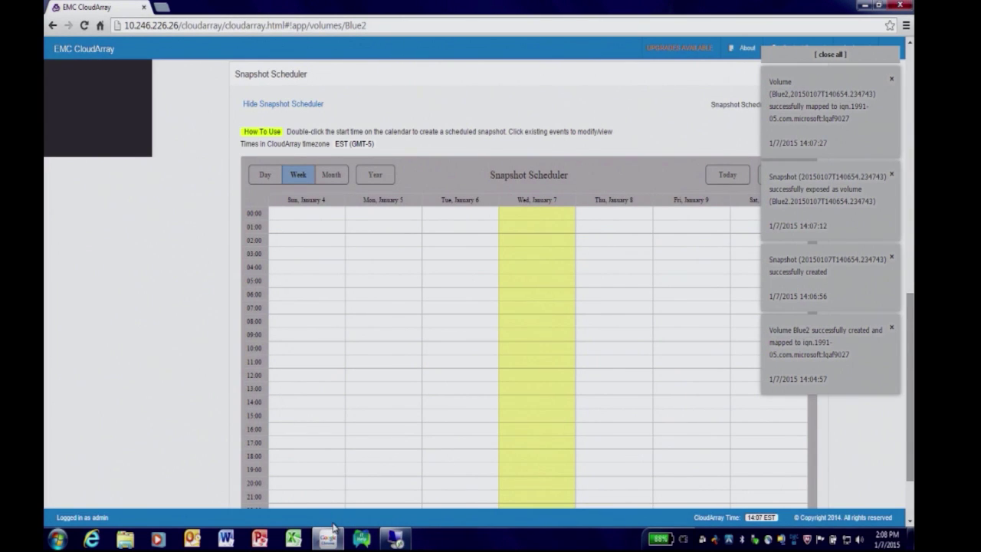
Step: Switch to Server Manager in the Remote Desktop session and rescan the storage for the mapped snapshot disk
{"action": "left_click", "coordinate": [392, 540]}
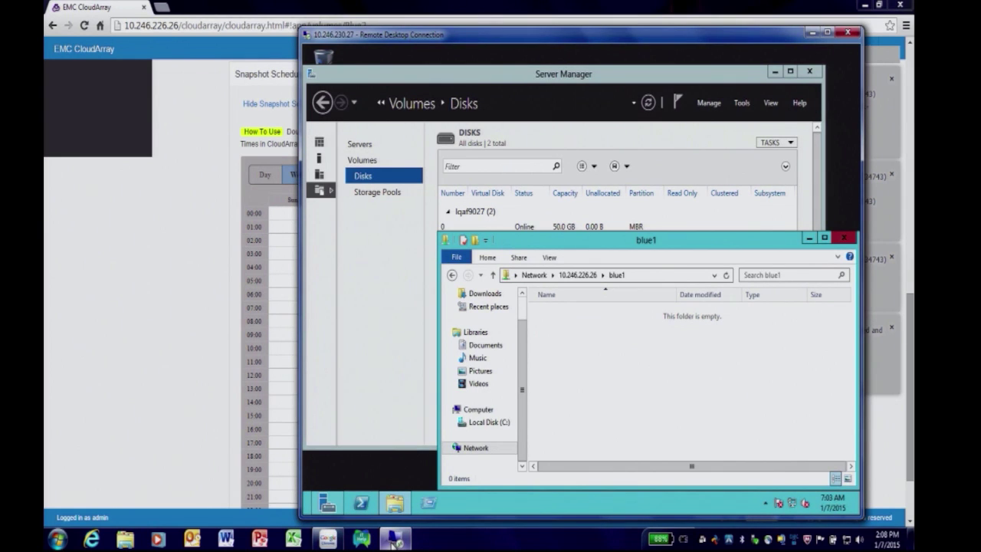
{"action": "left_click", "coordinate": [791, 144]}
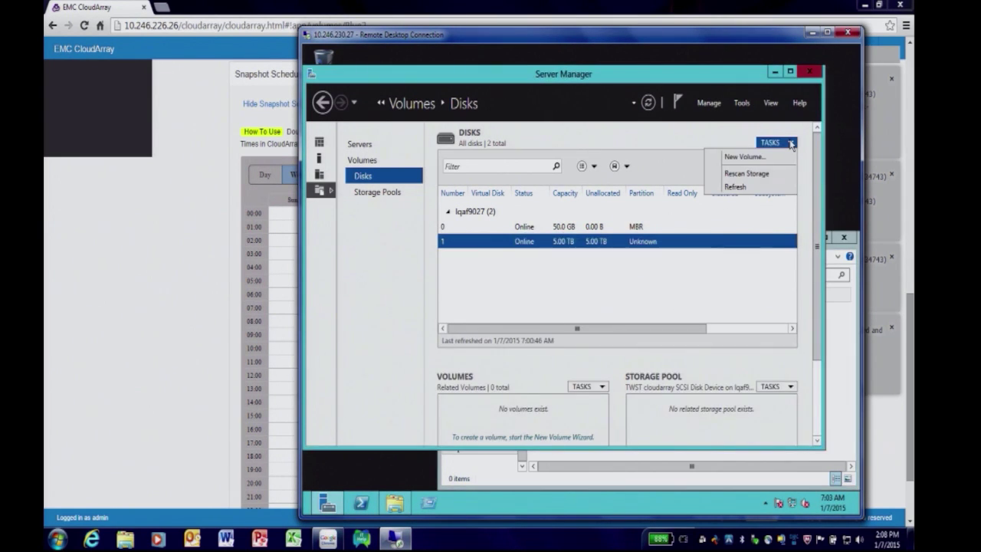
{"action": "left_click", "coordinate": [765, 176]}
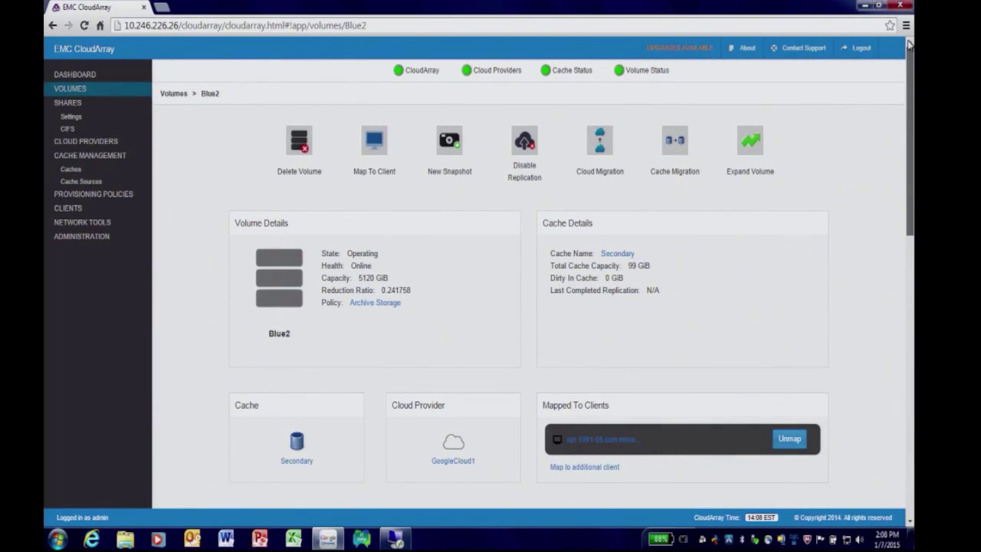
Step: Open CloudArray's Bandwidth Throttler, try a 127 Mbit/s limit for Mondays from 04:30 to 09:45, and discard it
{"action": "left_click", "coordinate": [82, 223]}
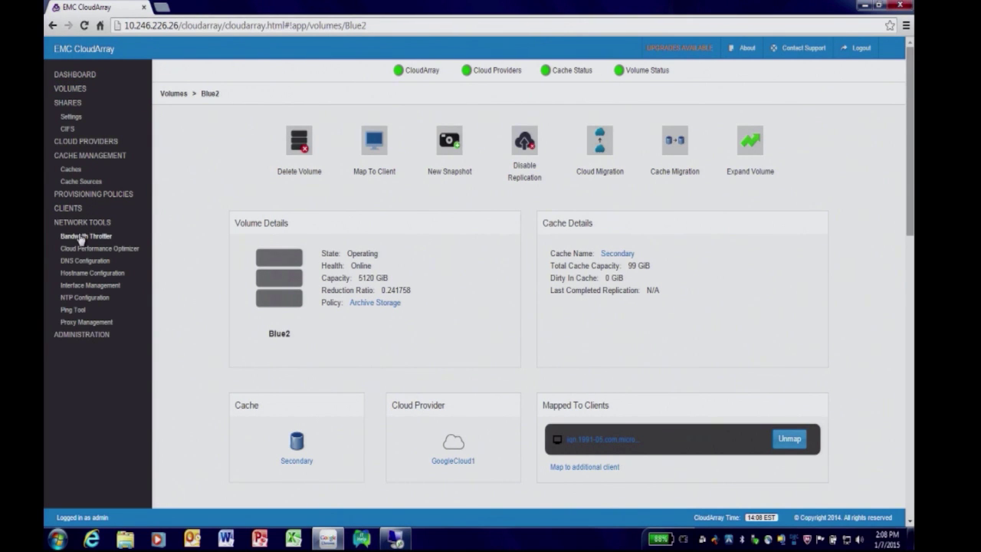
{"action": "left_click", "coordinate": [80, 237]}
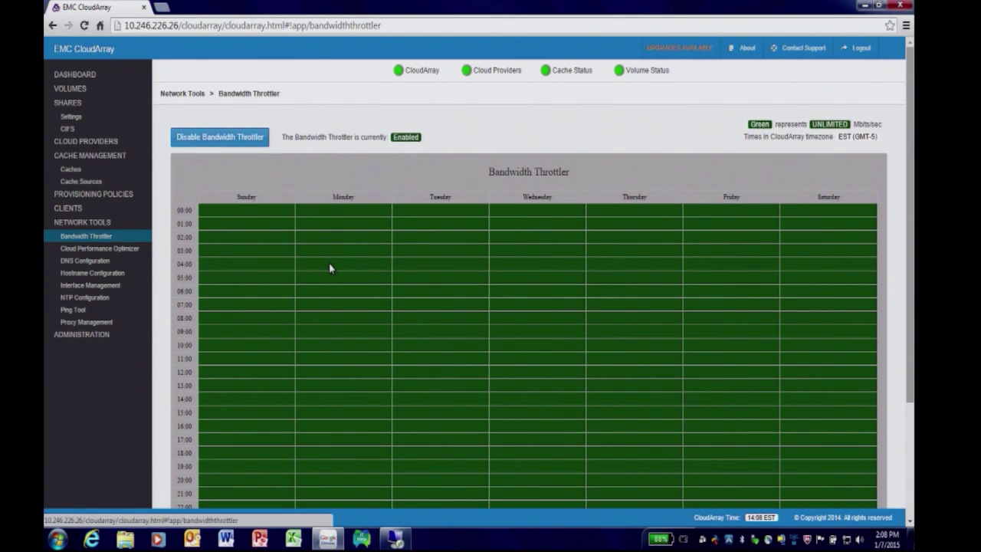
{"action": "left_click_drag", "start_coordinate": [328, 263], "coordinate": [327, 335]}
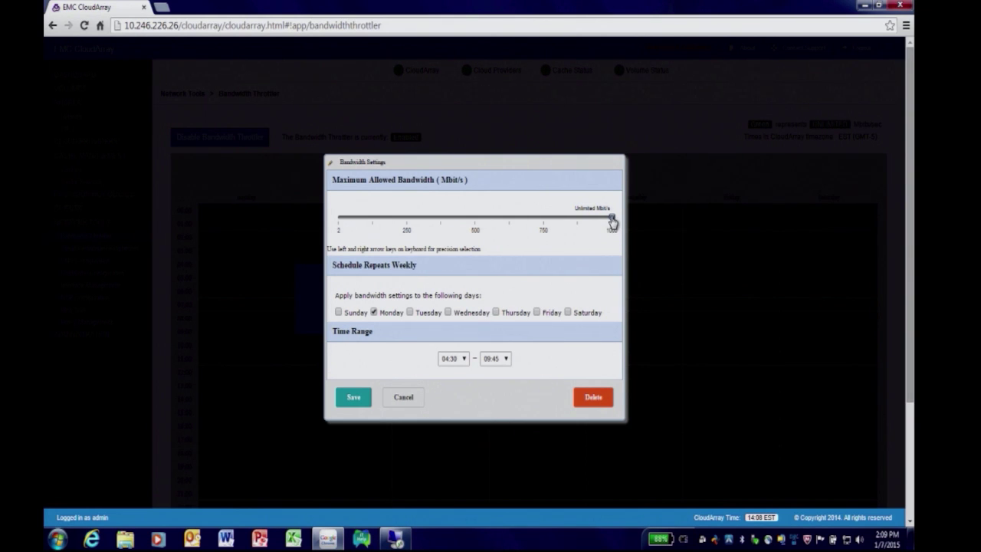
{"action": "left_click_drag", "start_coordinate": [612, 218], "coordinate": [374, 220]}
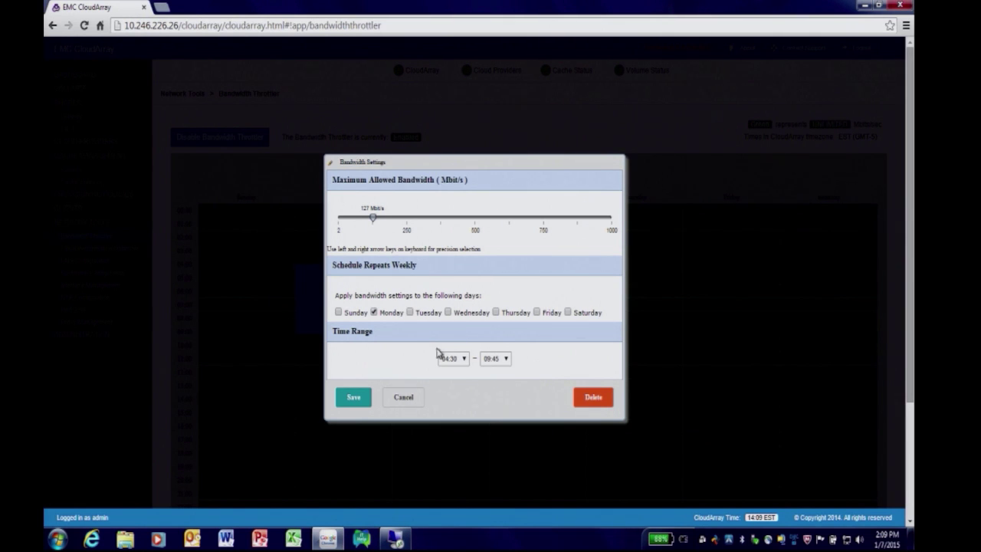
{"action": "left_click", "coordinate": [403, 398]}
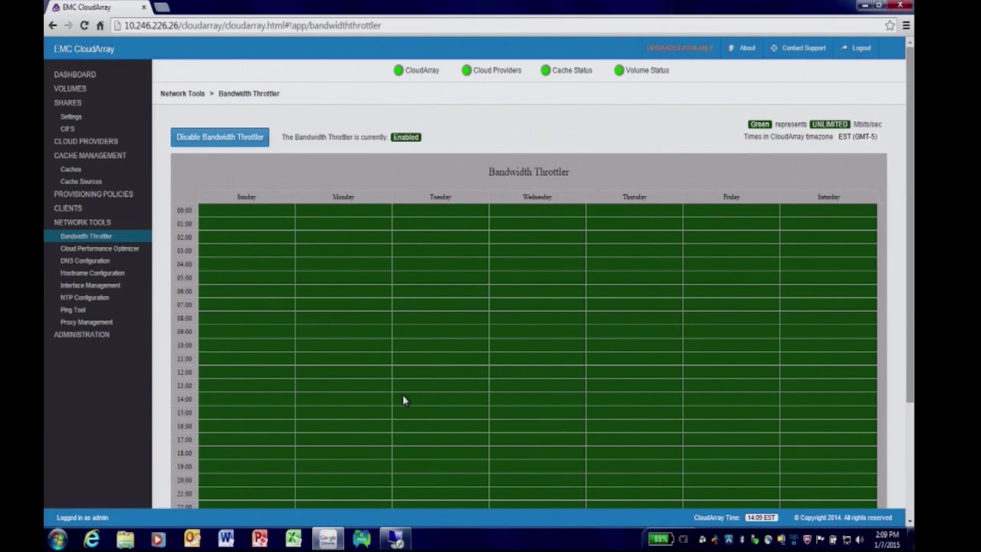
{"action": "left_click", "coordinate": [95, 224]}
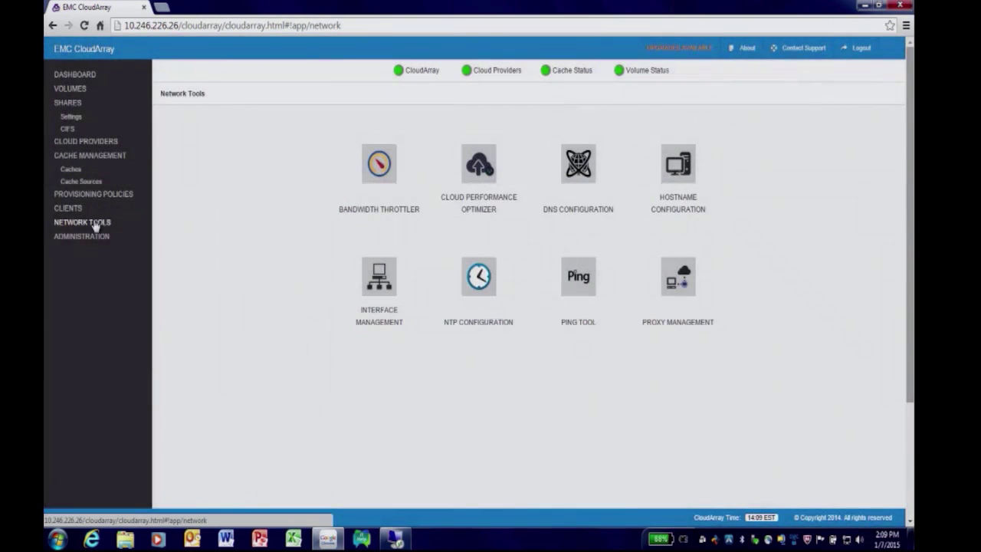
{"action": "left_click", "coordinate": [75, 92]}
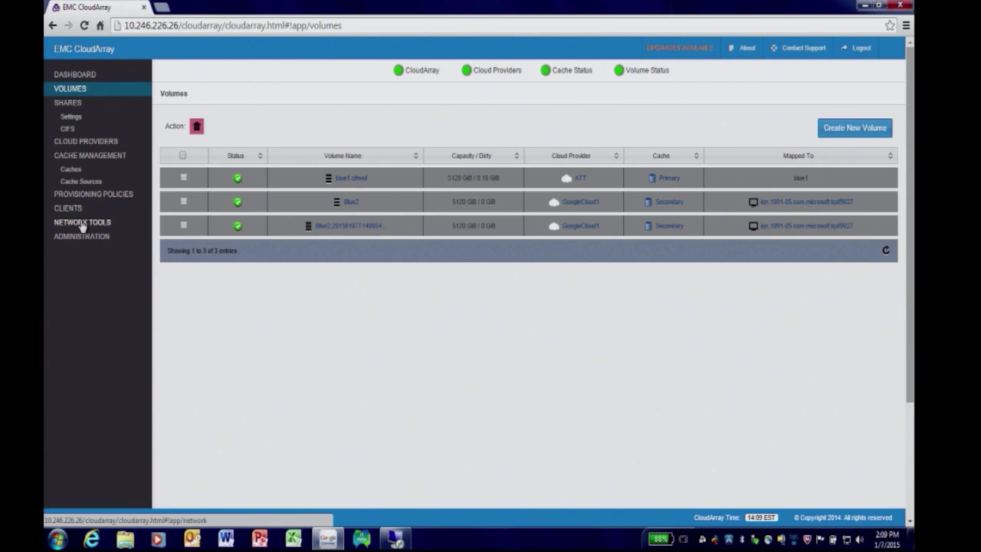
Step: Reopen the Bandwidth Throttler, try a 50 Mbit/s limit for Monday, Tuesday and Wednesday starting at 03:30, and discard it
{"action": "left_click", "coordinate": [82, 222]}
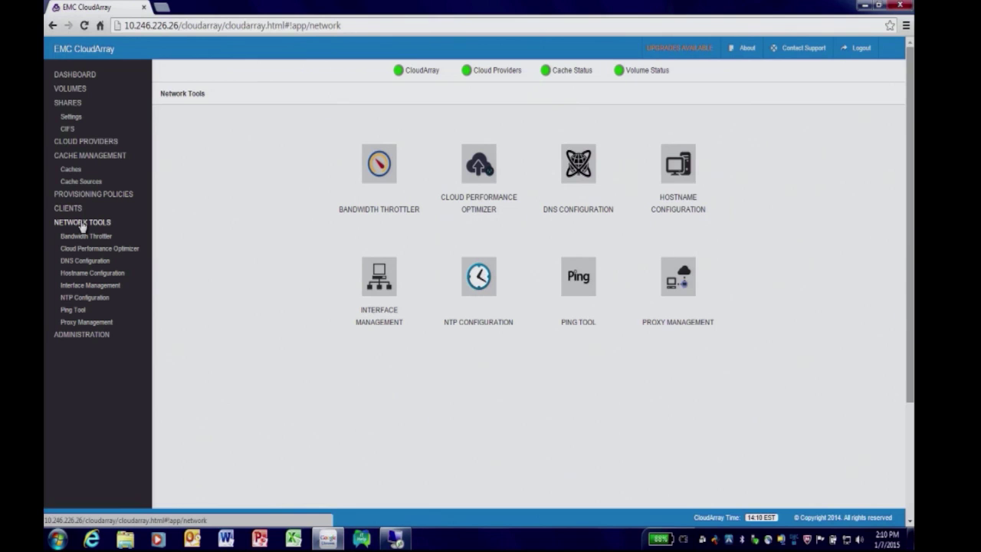
{"action": "left_click", "coordinate": [378, 169]}
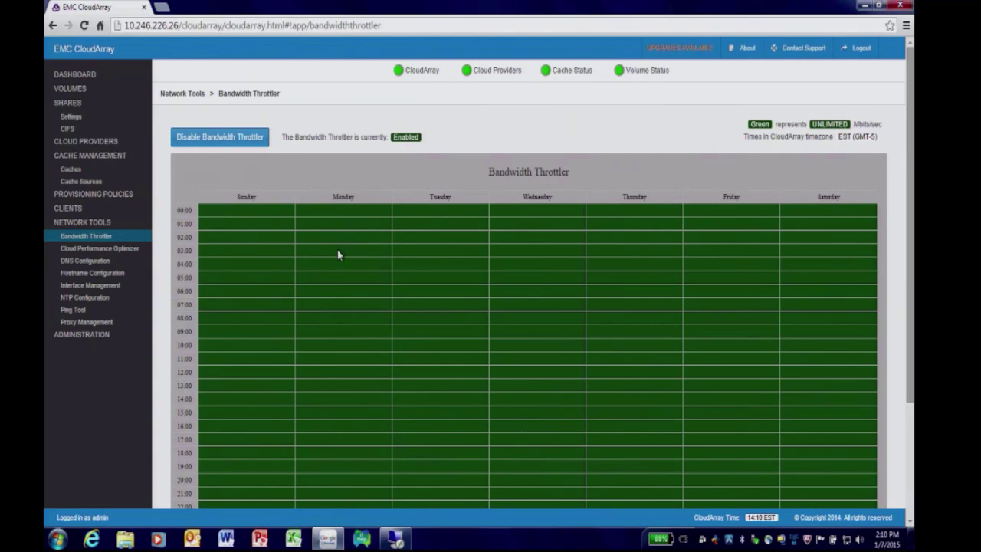
{"action": "left_click_drag", "start_coordinate": [338, 254], "coordinate": [333, 363]}
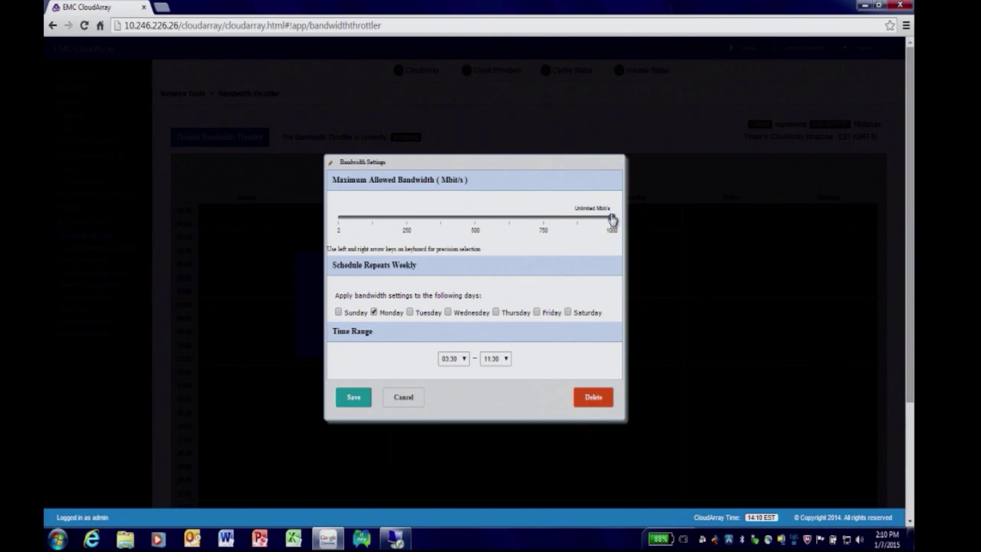
{"action": "left_click_drag", "start_coordinate": [612, 220], "coordinate": [351, 218]}
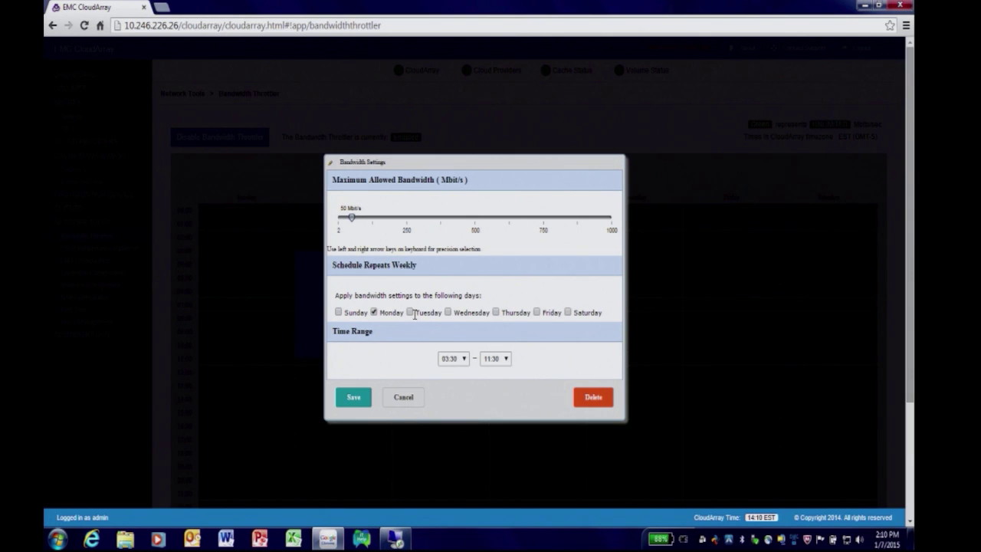
{"action": "left_click", "coordinate": [411, 313]}
{"action": "left_click", "coordinate": [448, 313]}
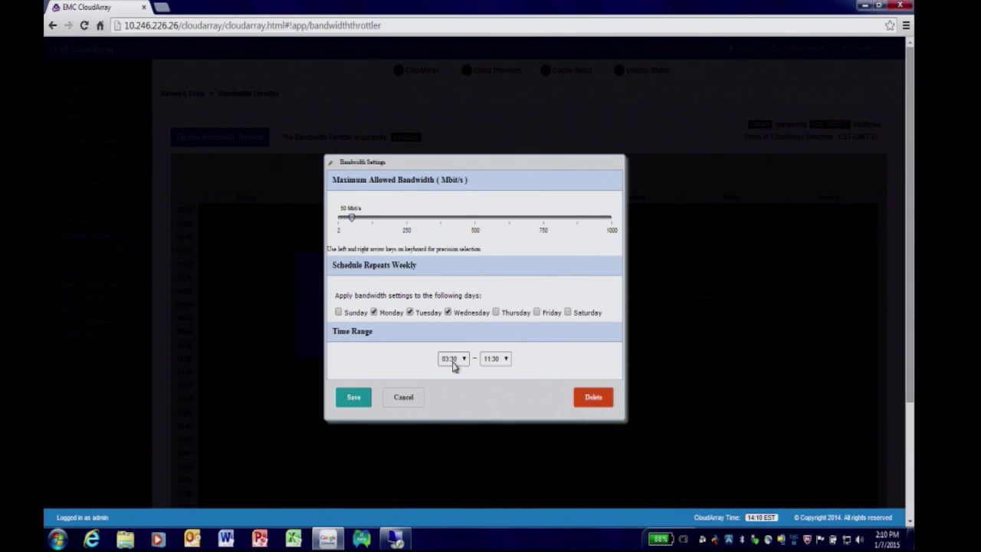
{"action": "left_click", "coordinate": [505, 359]}
{"action": "left_click", "coordinate": [492, 399]}
{"action": "left_click", "coordinate": [403, 400]}
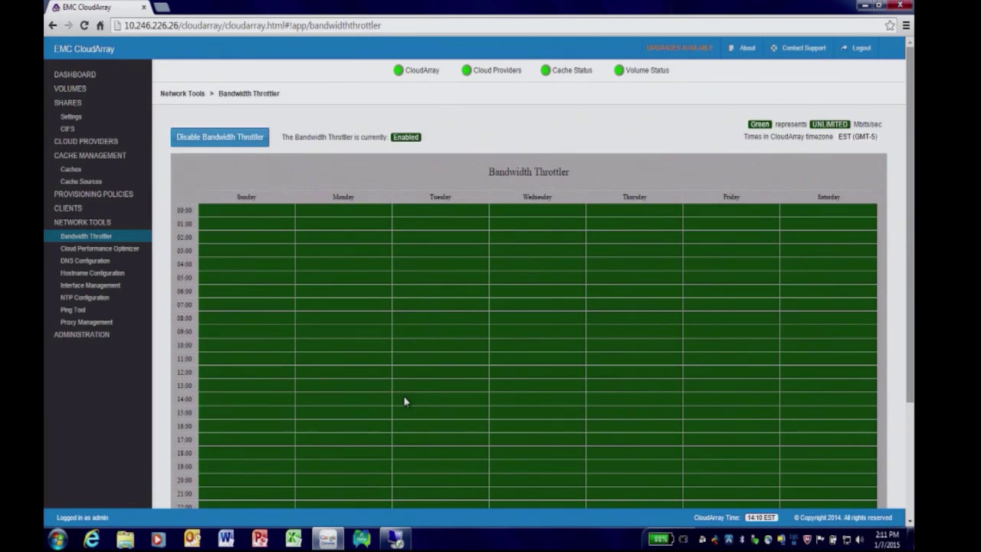
Step: Set up a bandwidth limit of 137 Mbit/s for Mondays from 05:00 to 12:15
{"action": "left_click", "coordinate": [347, 265]}
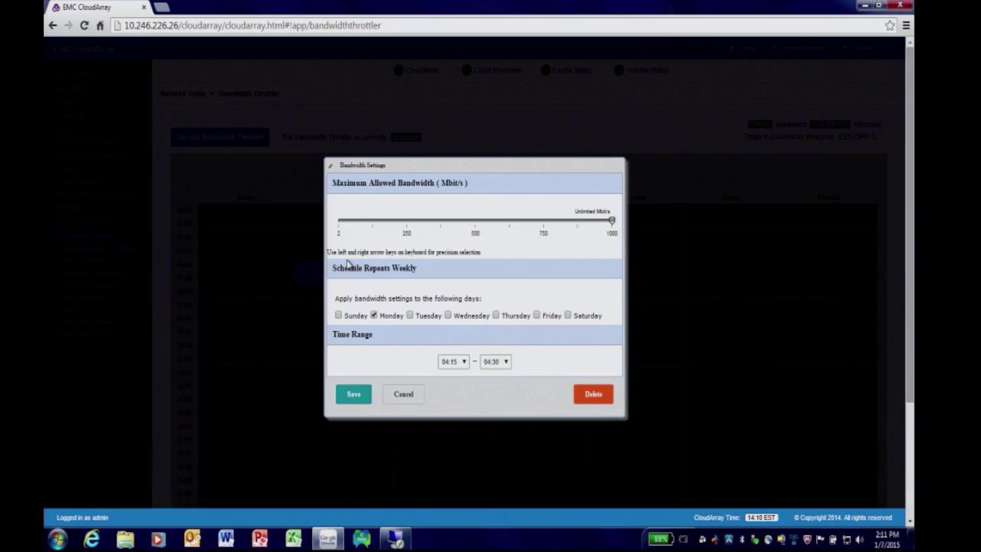
{"action": "left_click", "coordinate": [396, 396]}
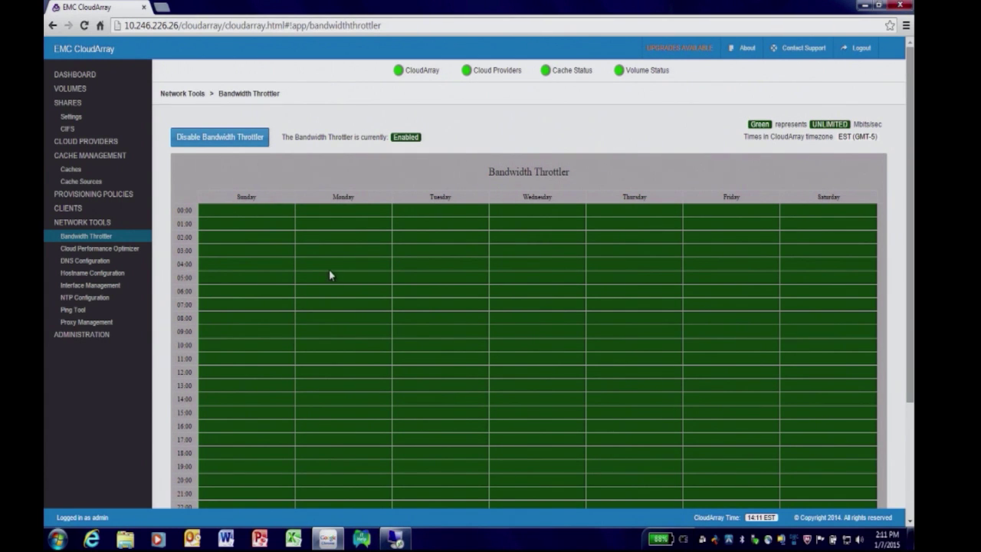
{"action": "left_click_drag", "start_coordinate": [328, 273], "coordinate": [328, 369]}
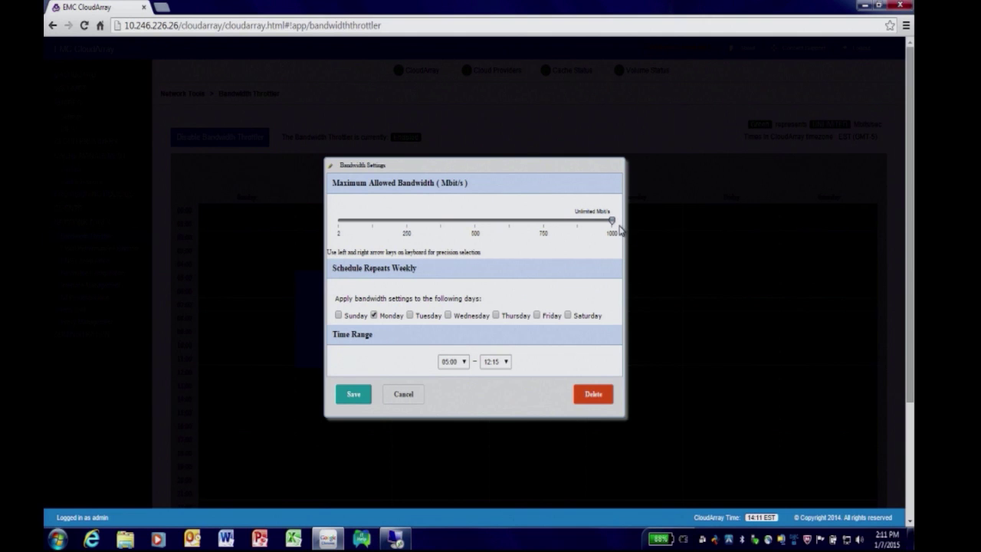
{"action": "left_click_drag", "start_coordinate": [613, 221], "coordinate": [377, 224]}
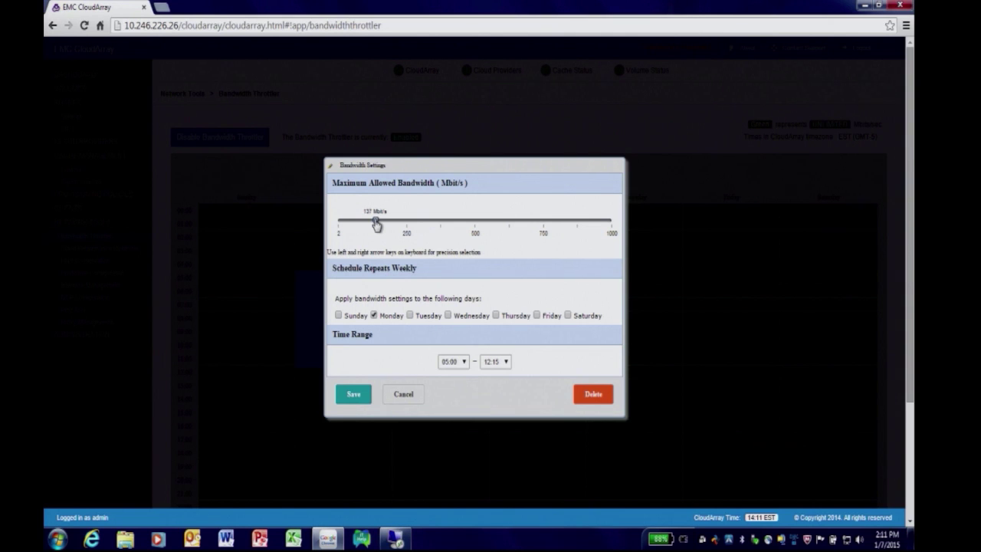